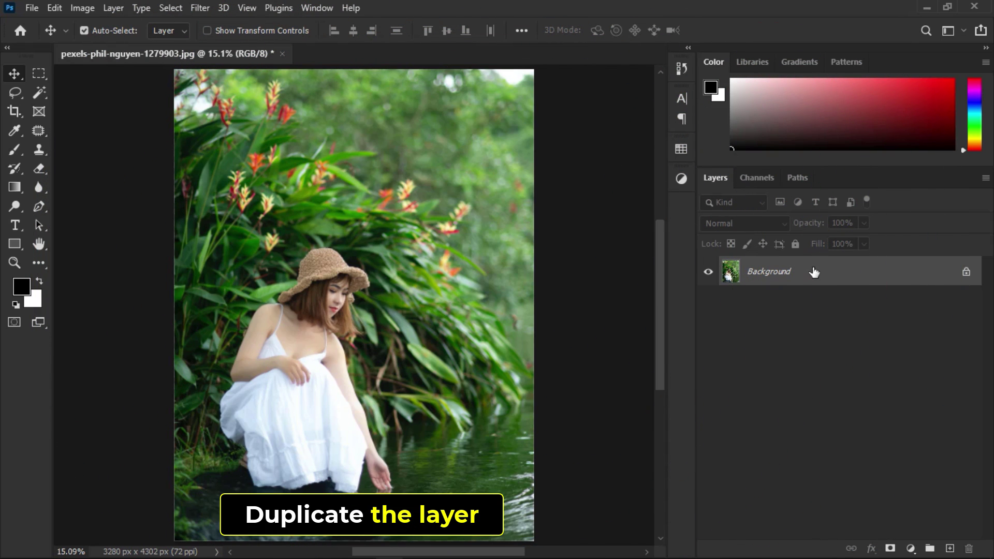
Step: Duplicate the Background layer and rename the copy 'dark moody tone'
left_click_drag(826, 277, 950, 549)
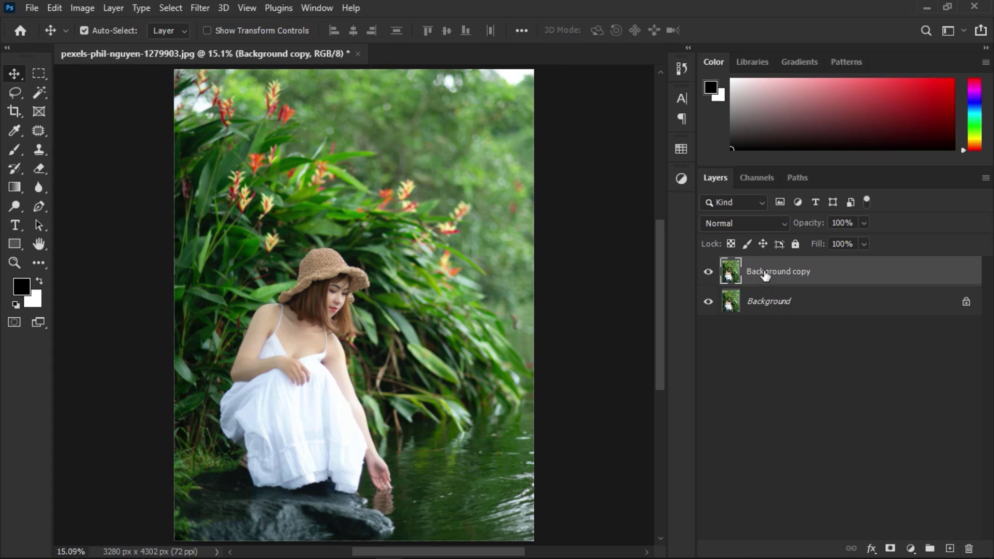
double_click(765, 273)
type("da")
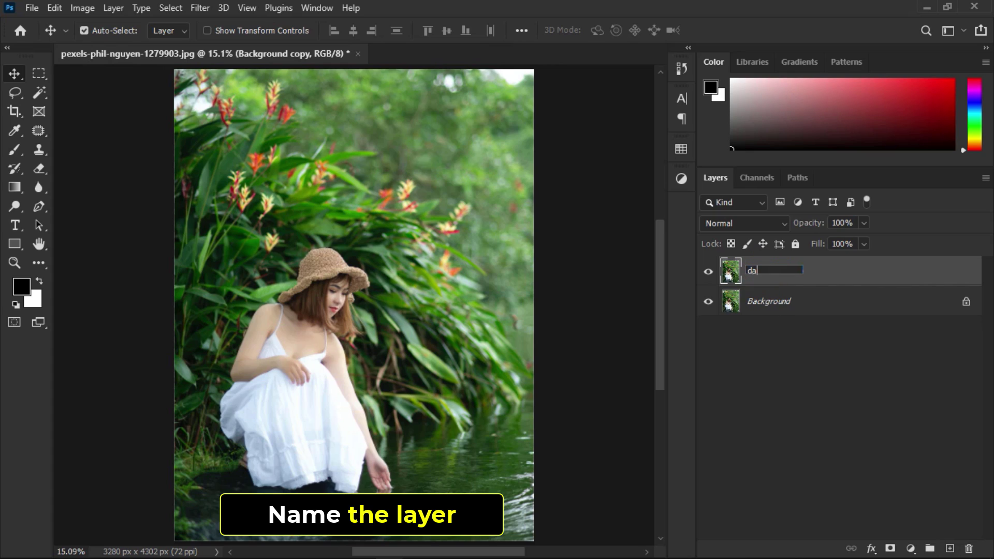
type("rk moody tone")
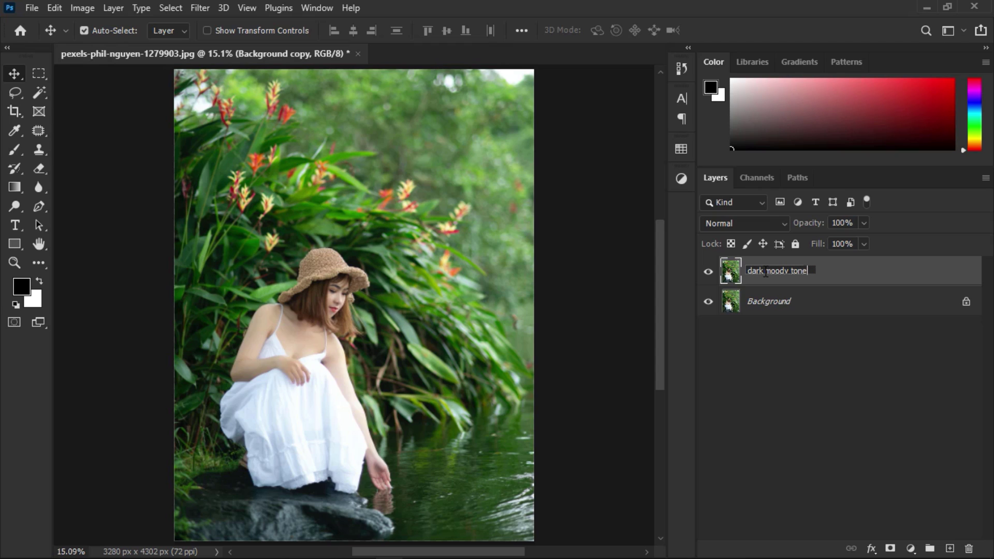
key("Return")
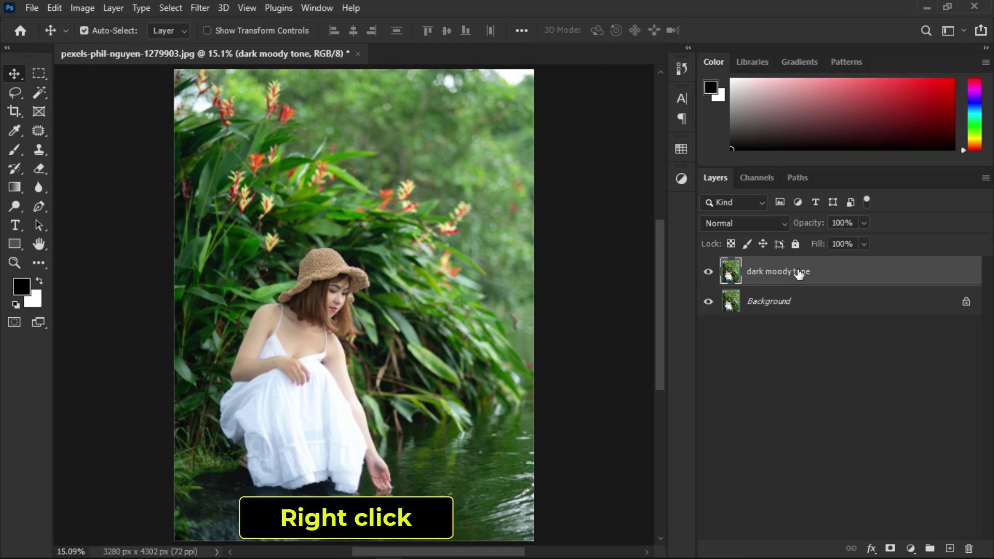
Step: Convert the 'dark moody tone' layer into a smart object
right_click(819, 273)
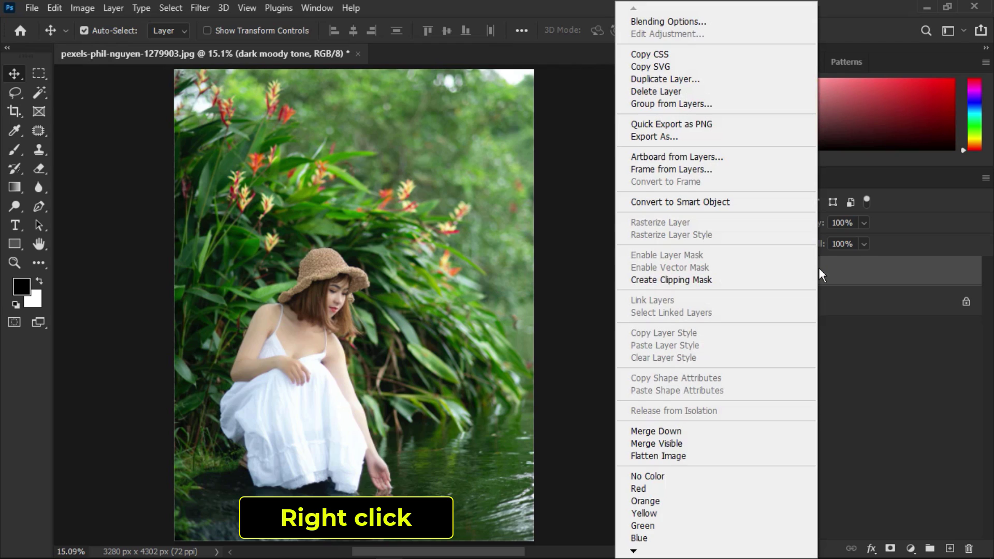
left_click(735, 203)
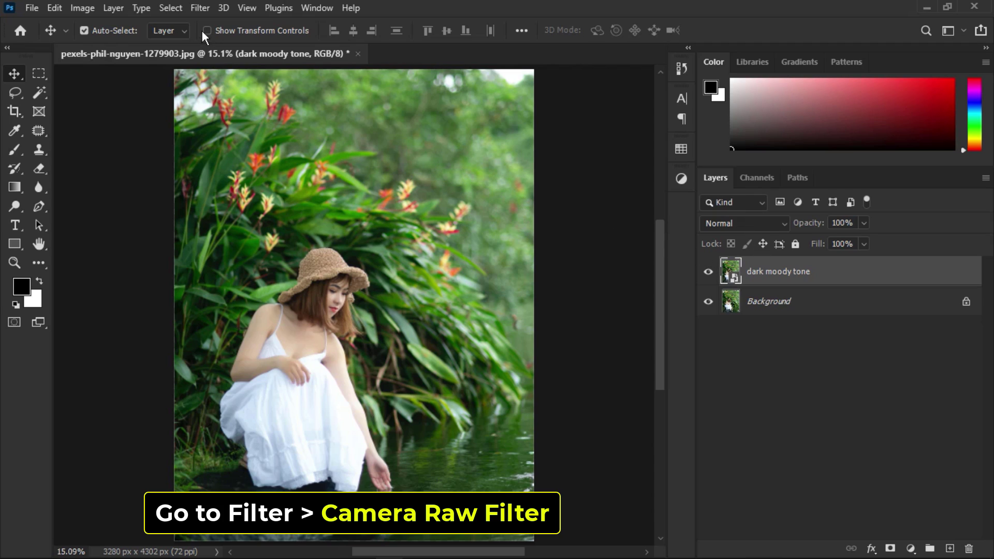
Step: Apply the Camera Raw Filter to the 'dark moody tone' smart object
left_click(200, 7)
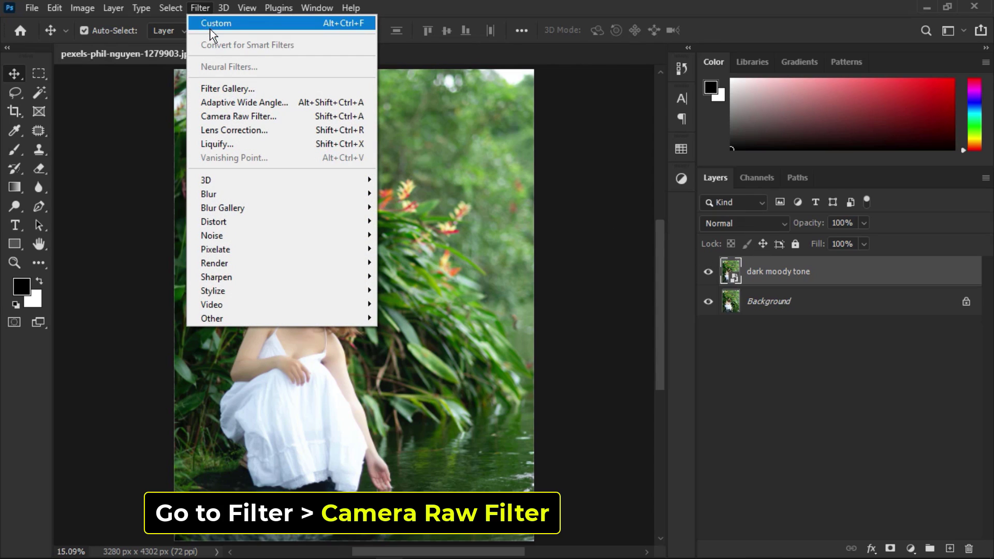
left_click(278, 116)
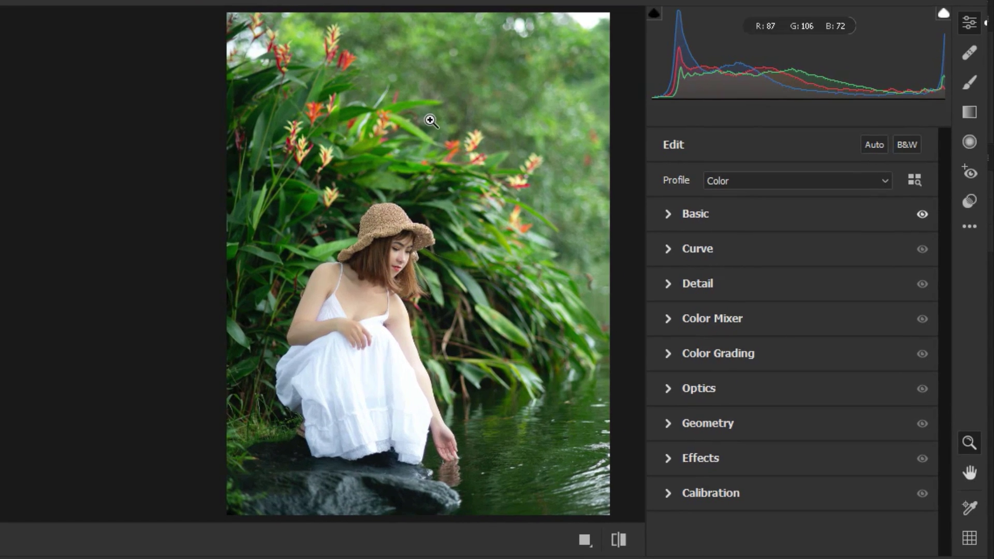
Step: In the Basic panel, set Temperature +10, Tint +15 and Contrast +40
left_click(695, 215)
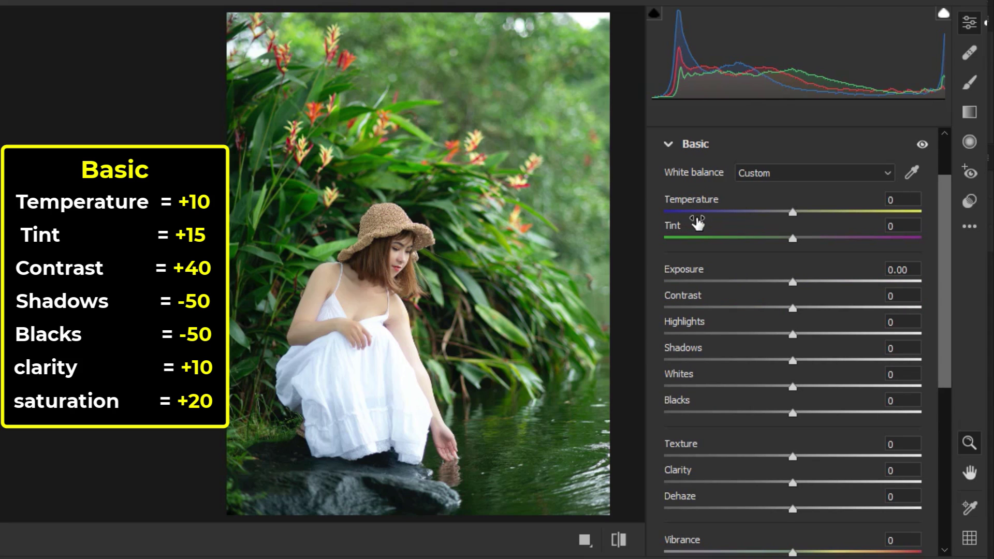
left_click(906, 199)
double_click(906, 199)
type("2")
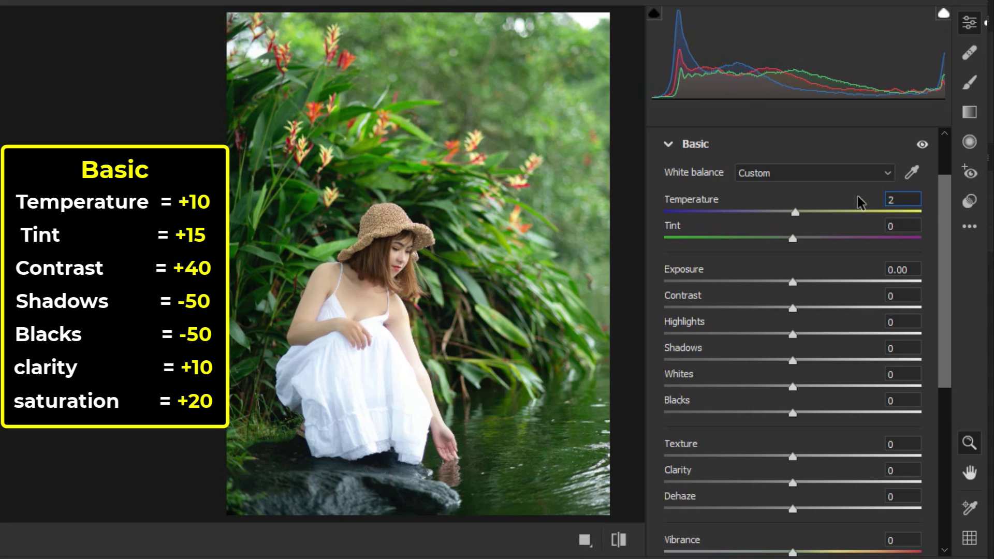
key("BackSpace")
type("10")
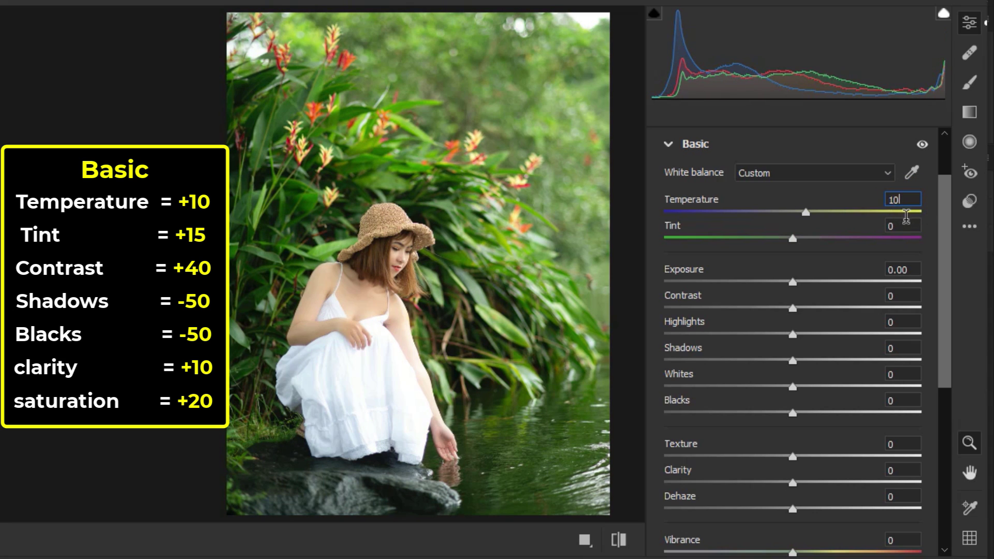
double_click(903, 225)
type("1")
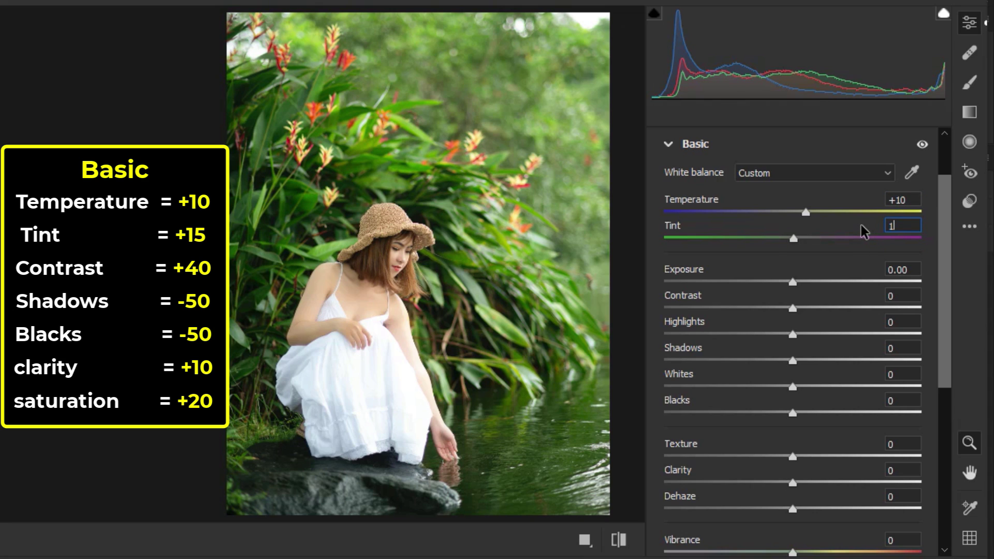
type("5")
double_click(901, 295)
type("4")
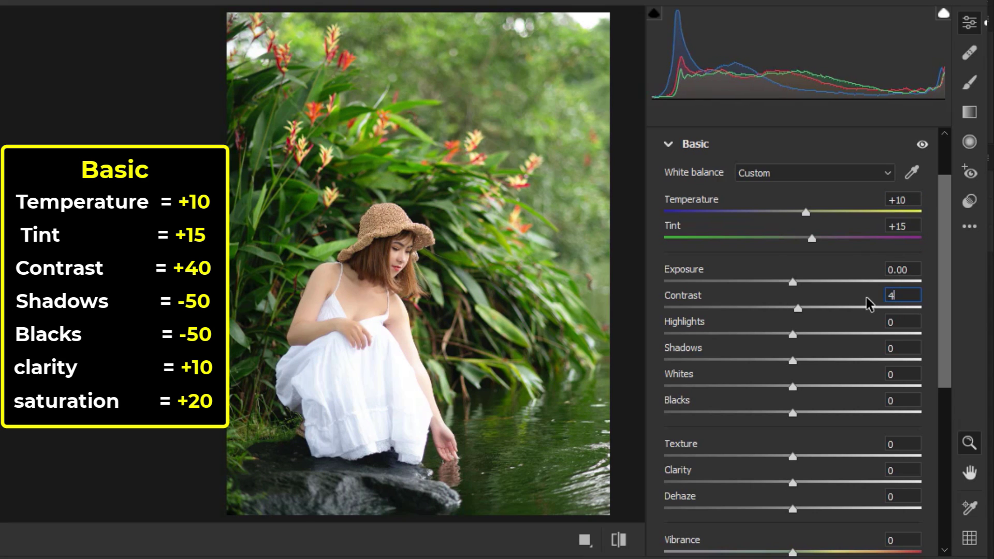
type("0")
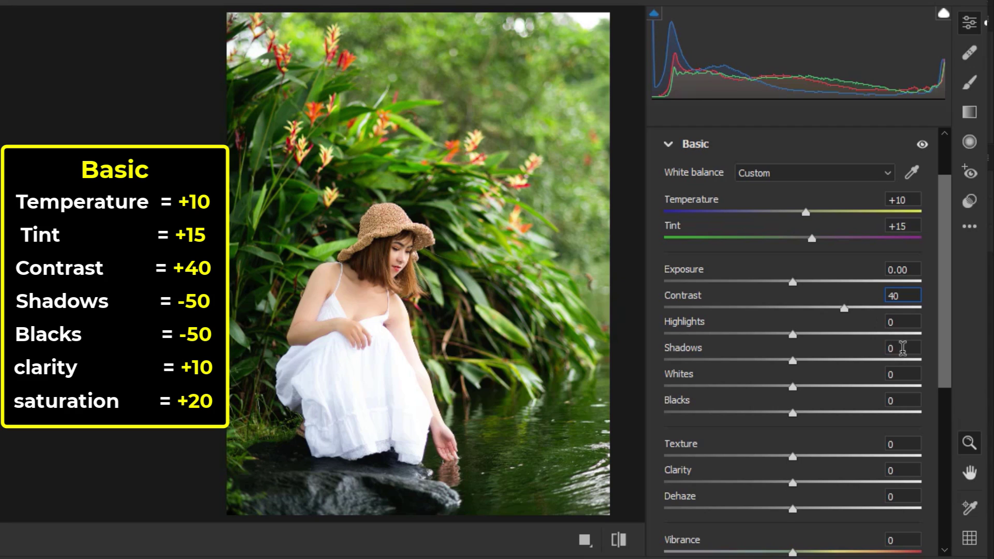
Step: Set Shadows -50, Blacks -50, Clarity +10 and Saturation +20 in the Basic panel
double_click(900, 348)
type("-5")
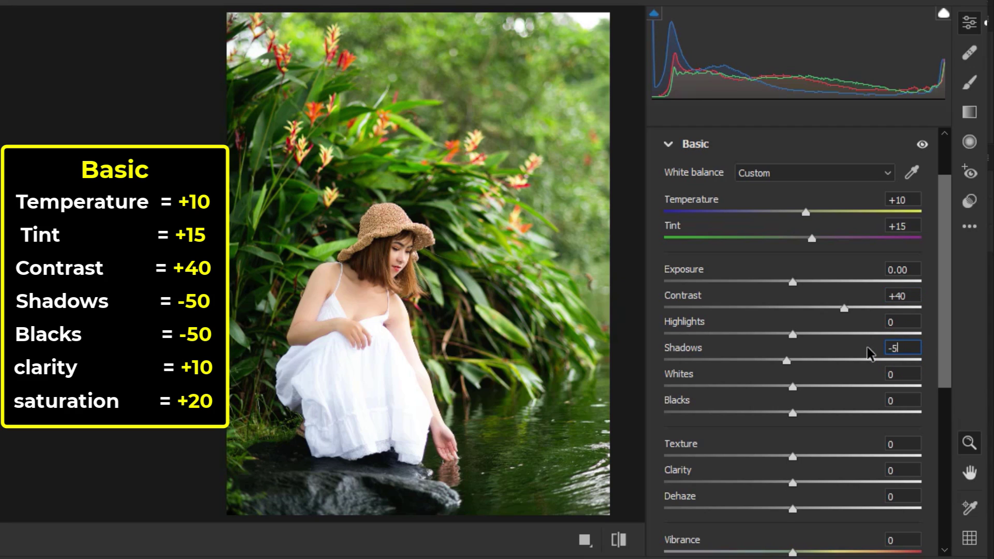
type("0")
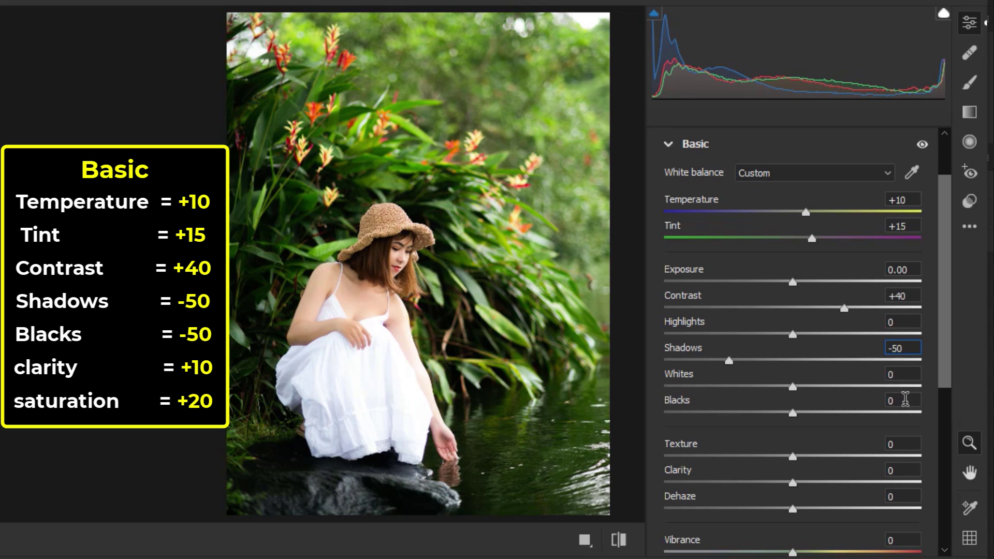
double_click(904, 400)
type("50")
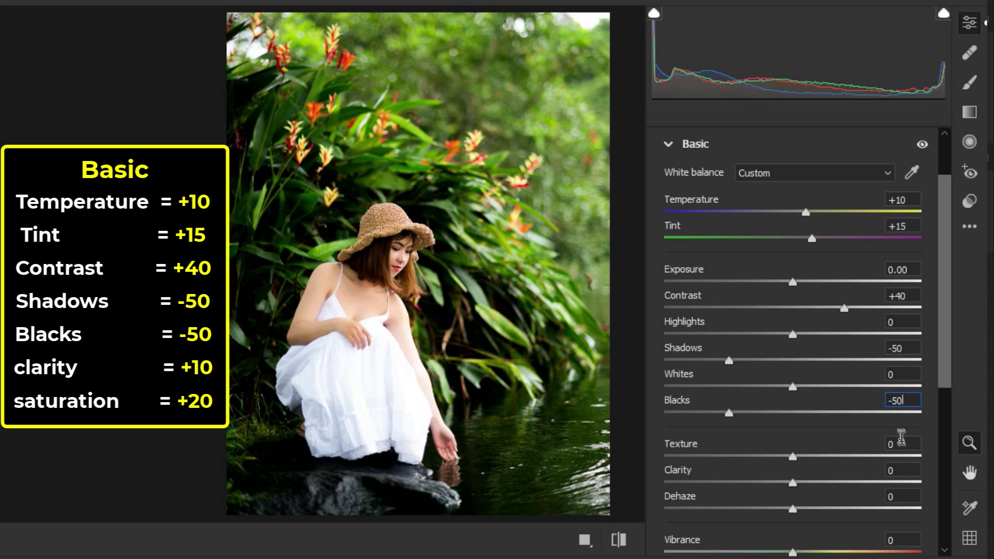
double_click(899, 469)
type("0")
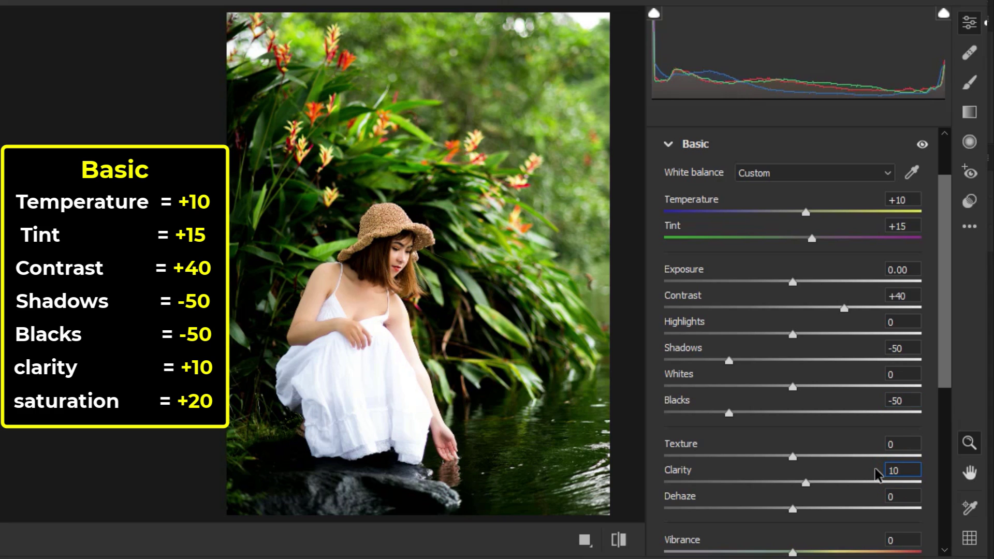
scroll(909, 533, "down", 3)
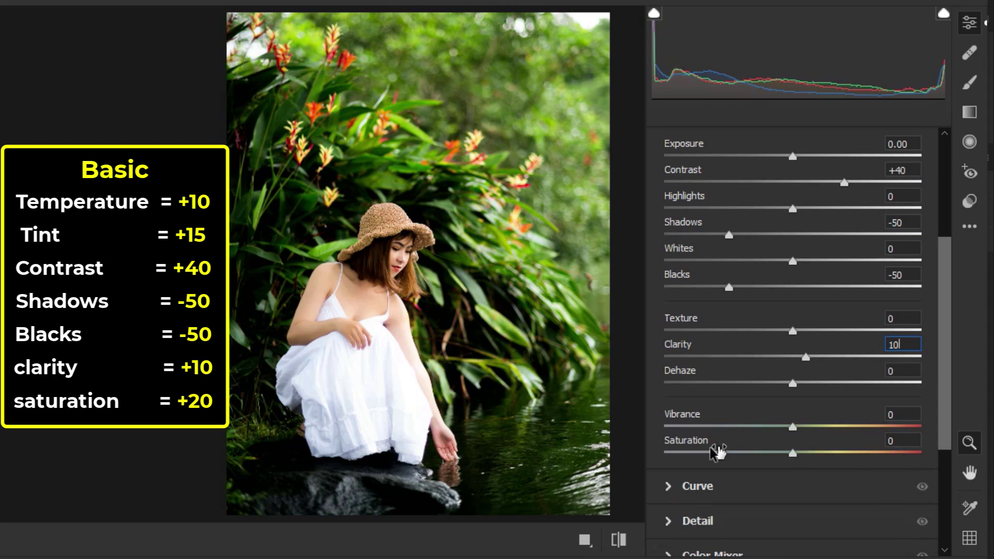
left_click(894, 441)
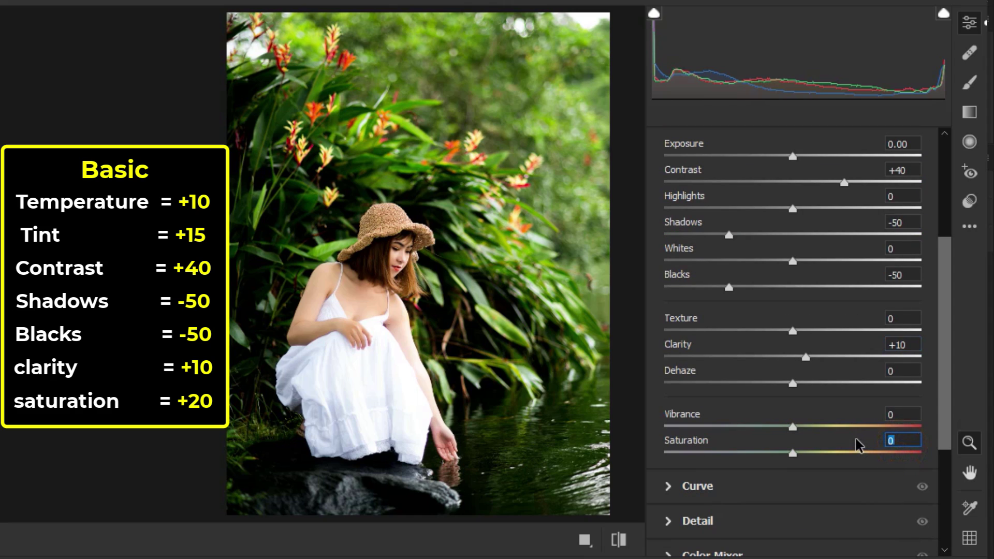
type("20")
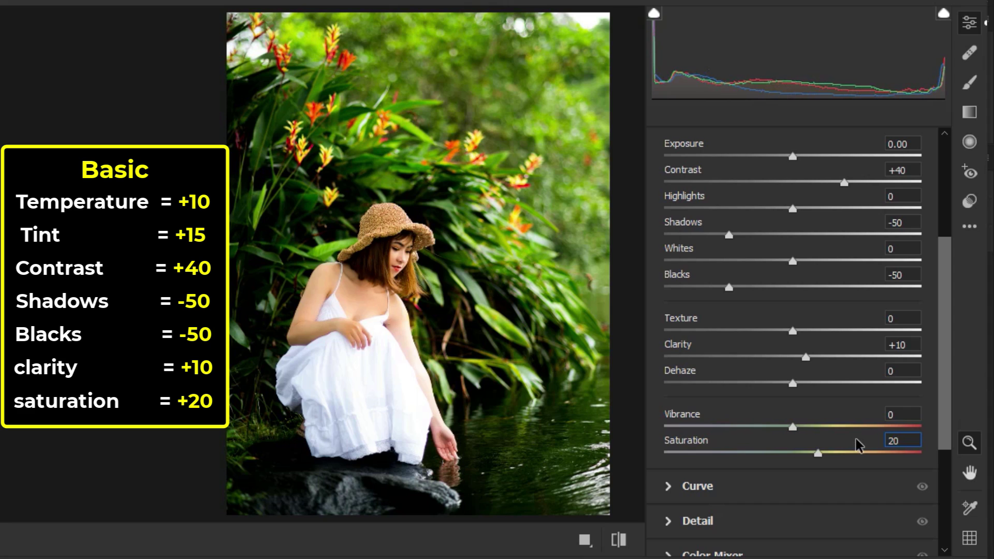
scroll(858, 444, "up", 2)
scroll(858, 444, "up", 1)
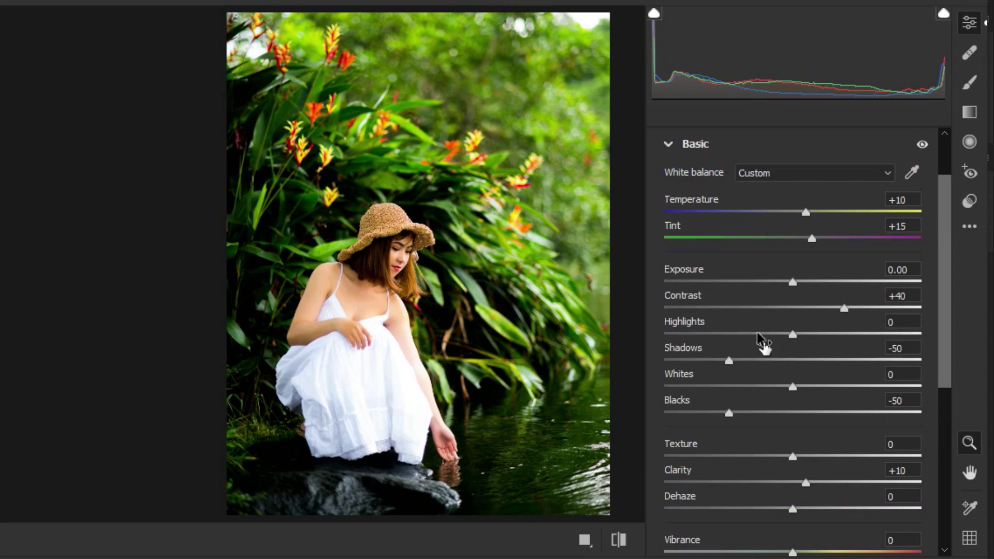
left_click(669, 146)
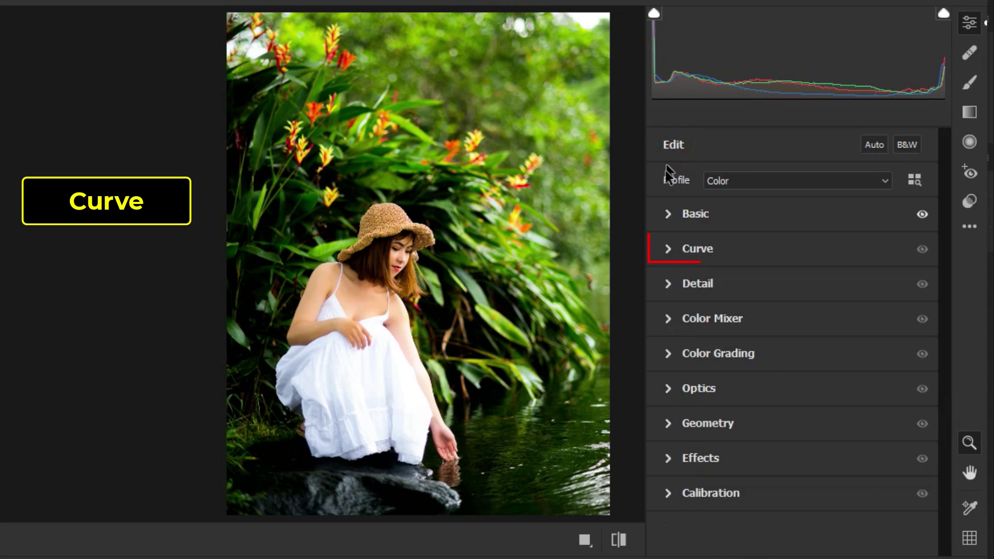
Step: Set the parametric tone curve's Shadows to -40
left_click(668, 250)
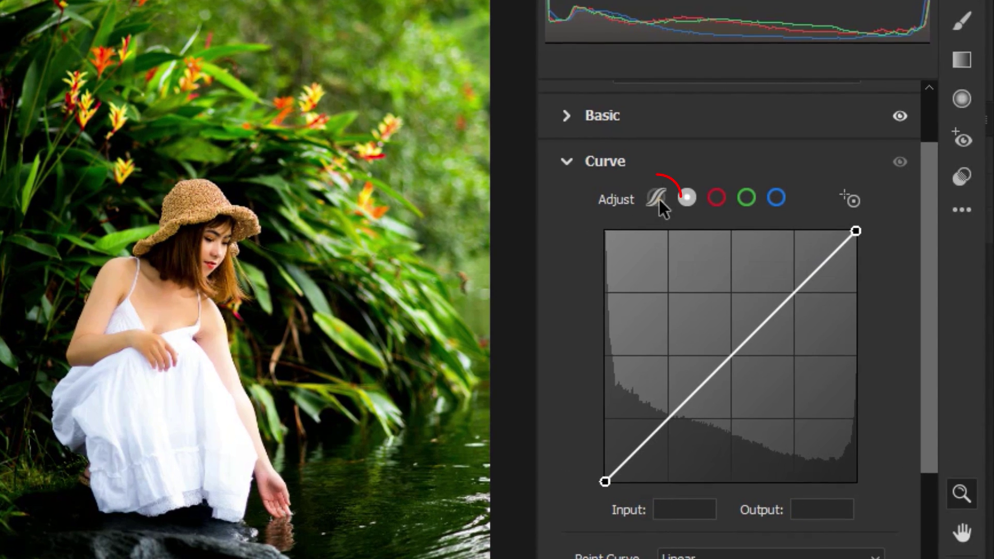
left_click(656, 198)
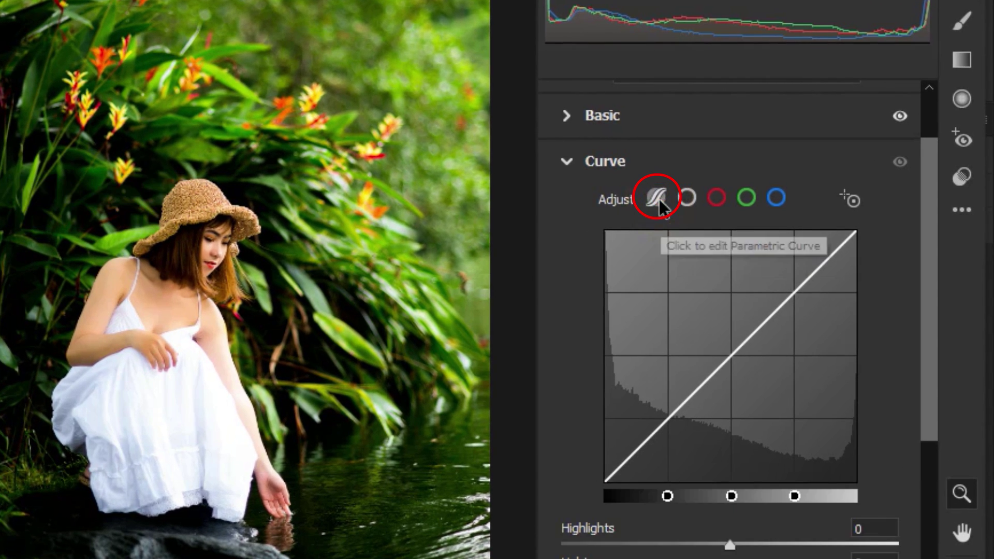
scroll(777, 453, "down", 2)
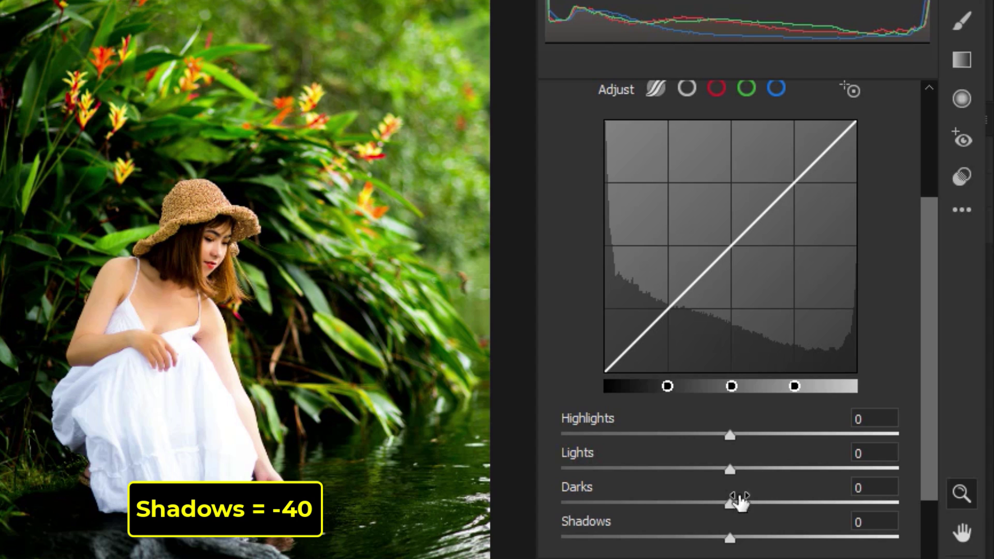
double_click(859, 522)
type("-40")
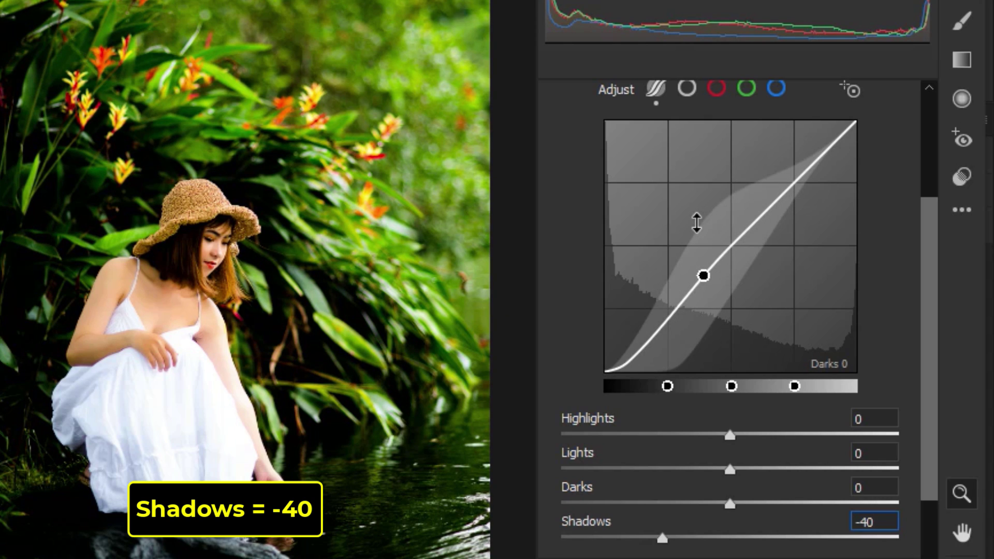
scroll(696, 218, "up", 1)
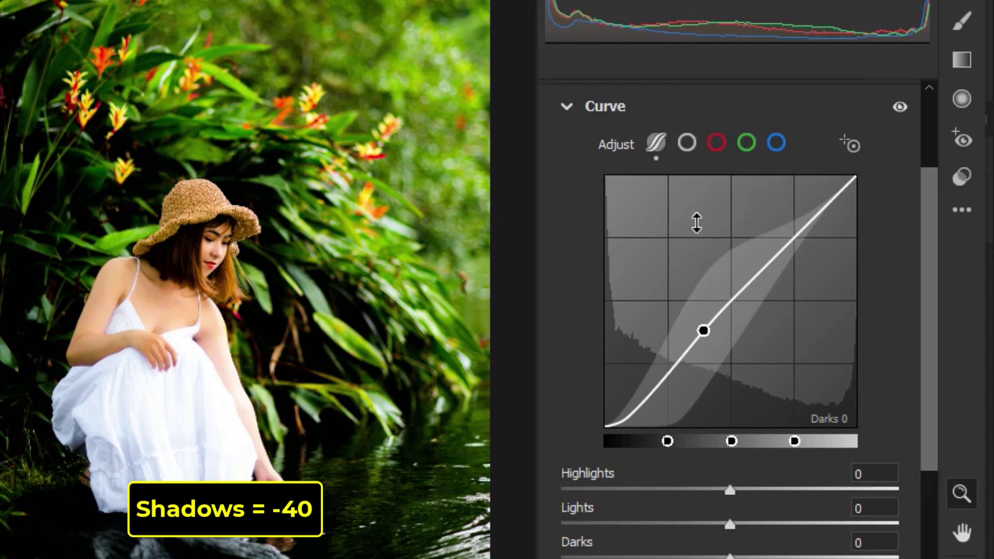
Step: On the point curve, lift the black point and add a point at Input 42 / Output 64
left_click(687, 146)
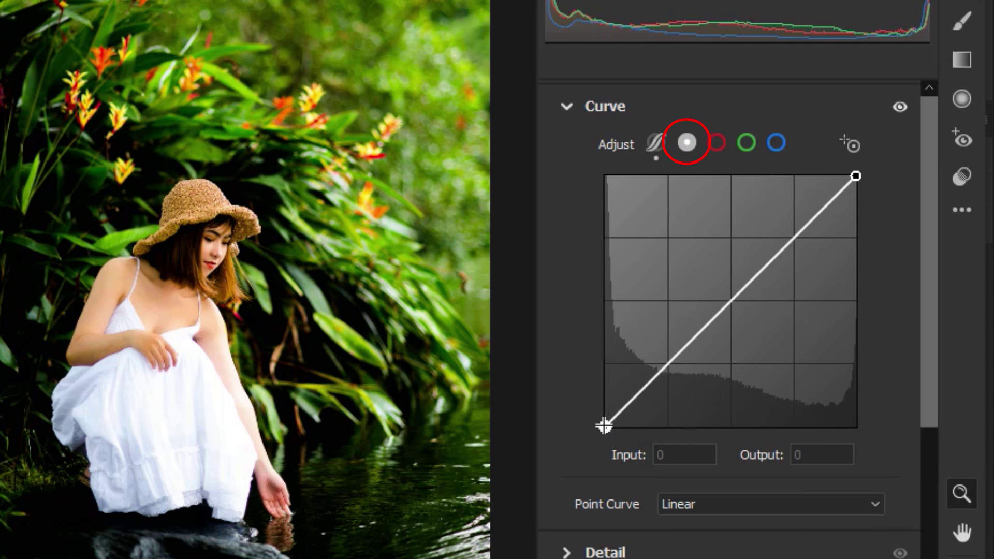
left_click_drag(603, 425, 605, 380)
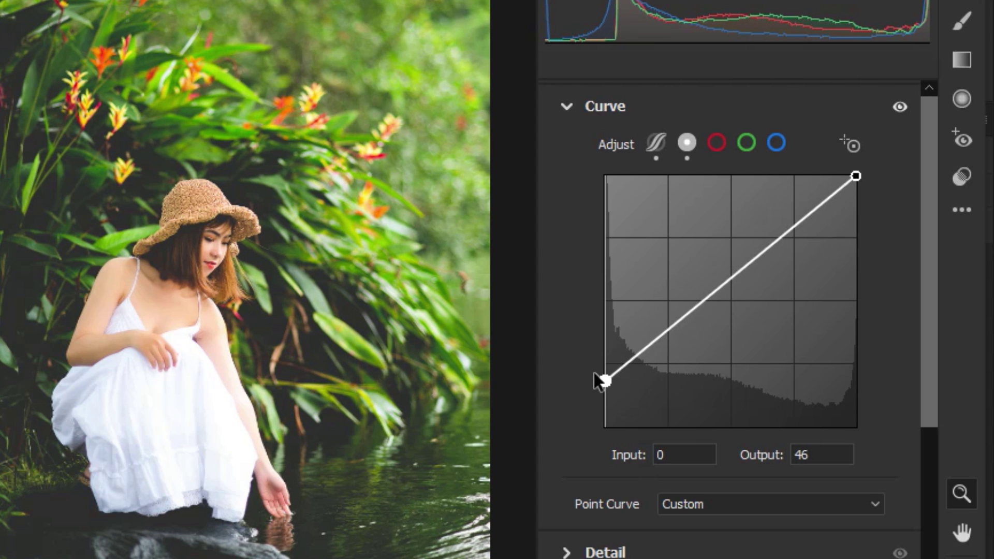
left_click_drag(643, 352, 646, 364)
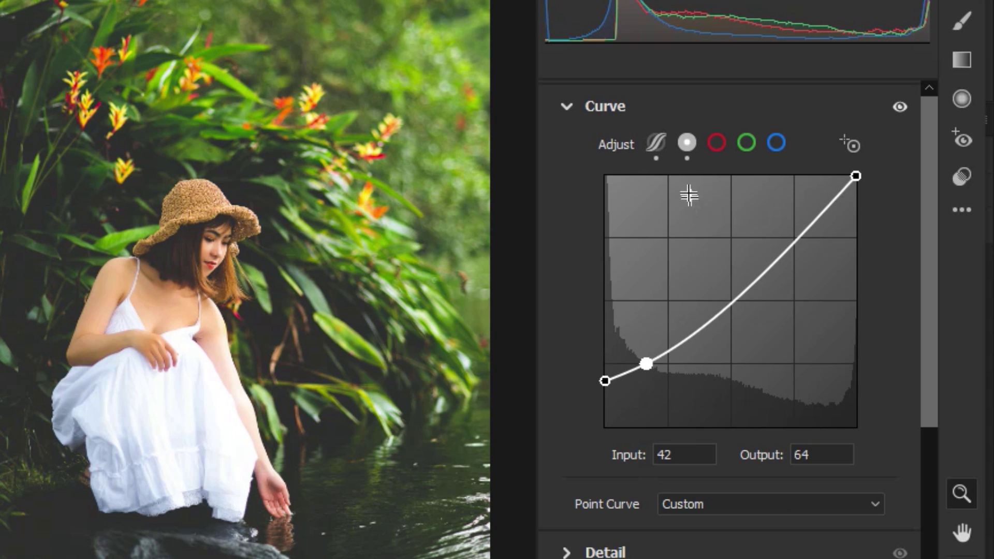
left_click(567, 106)
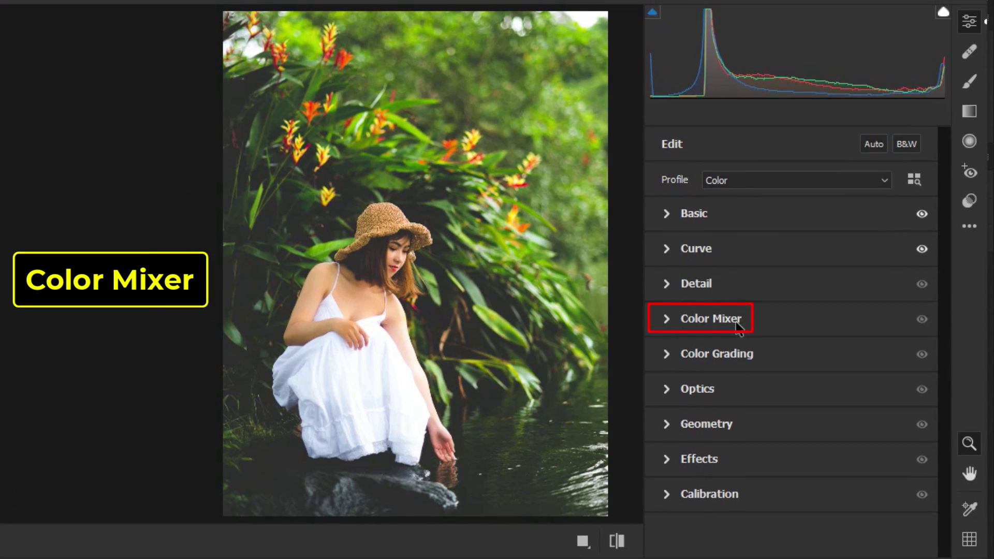
Step: Shift Color Mixer hue to Oranges +30 and Yellows -100
left_click(666, 321)
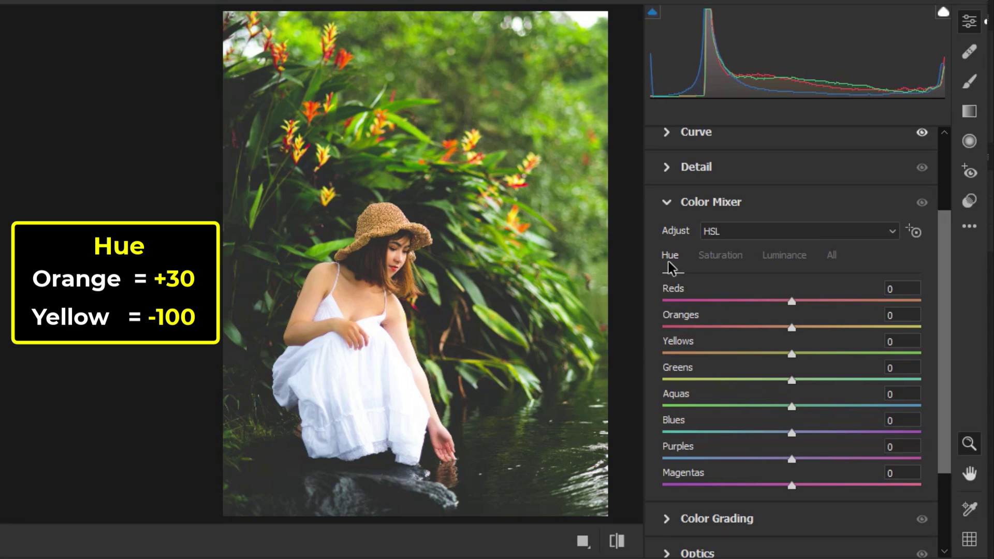
left_click(668, 262)
left_click(898, 314)
type("30")
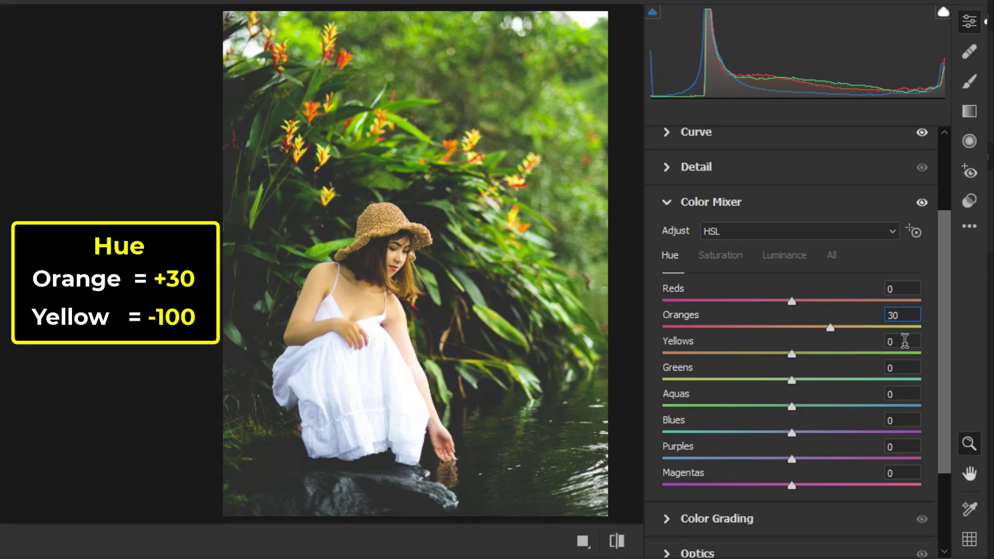
left_click(901, 342)
type("00")
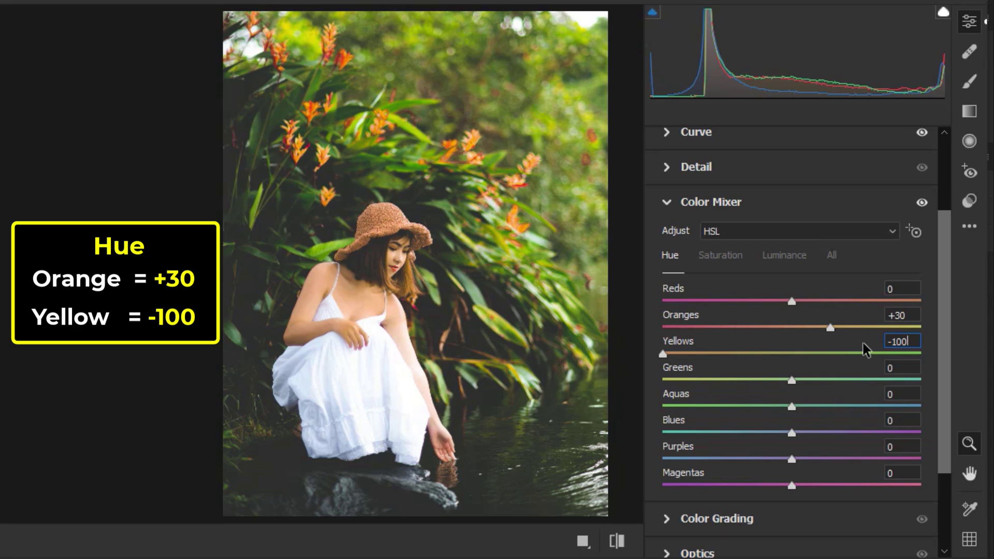
Step: Set Color Mixer saturation to Oranges -30 and Yellows, Greens, Aquas, Blues, Purples, Magentas -100
left_click(720, 259)
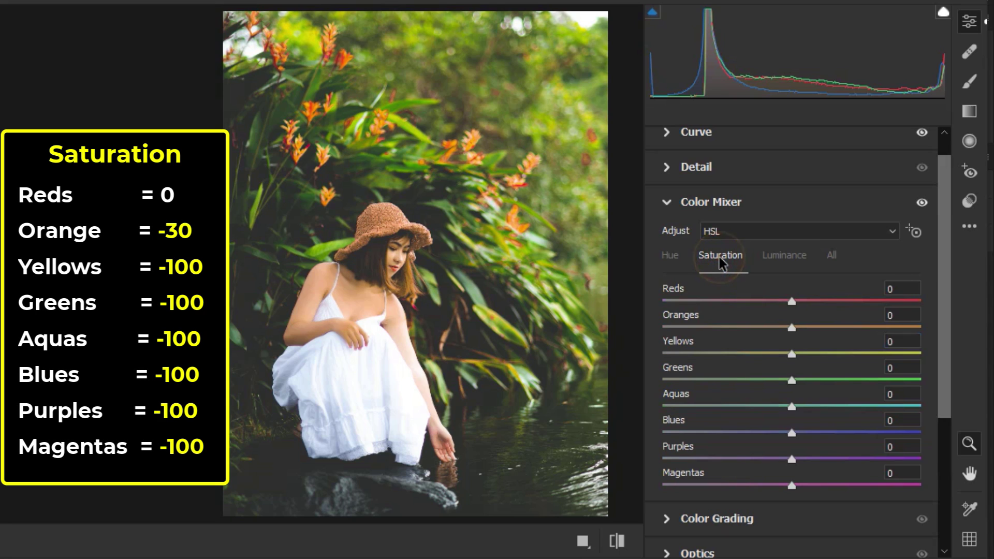
left_click(899, 315)
type("0")
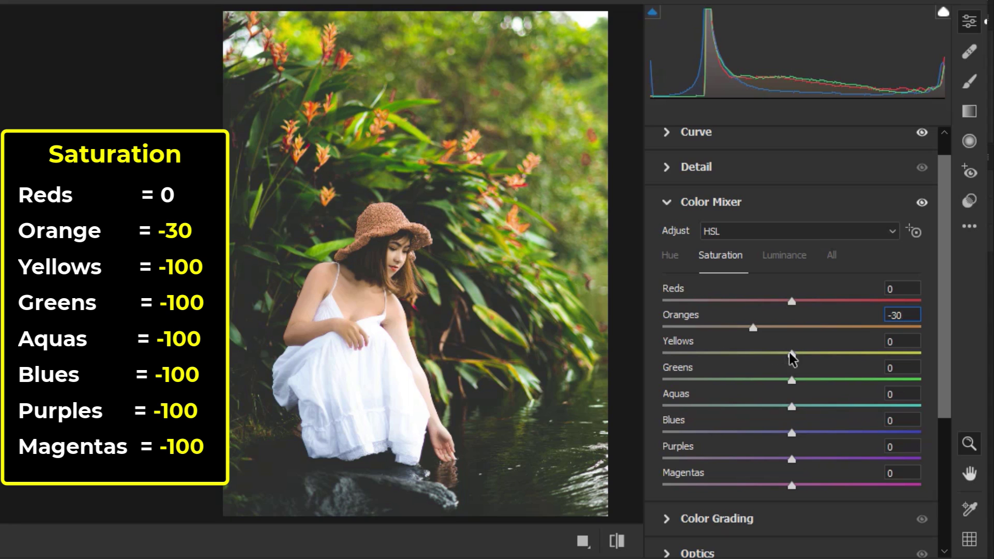
left_click_drag(791, 354, 614, 357)
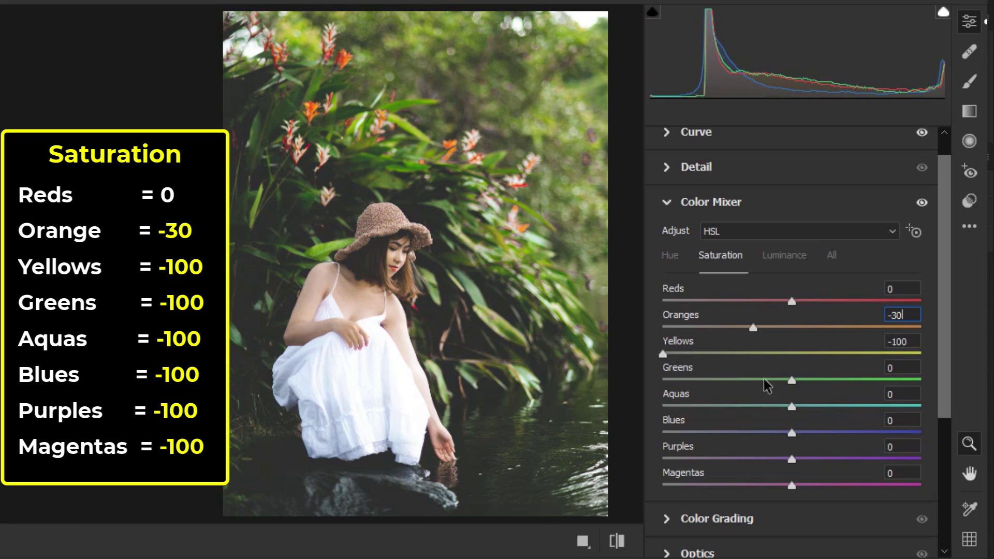
left_click_drag(791, 382, 621, 383)
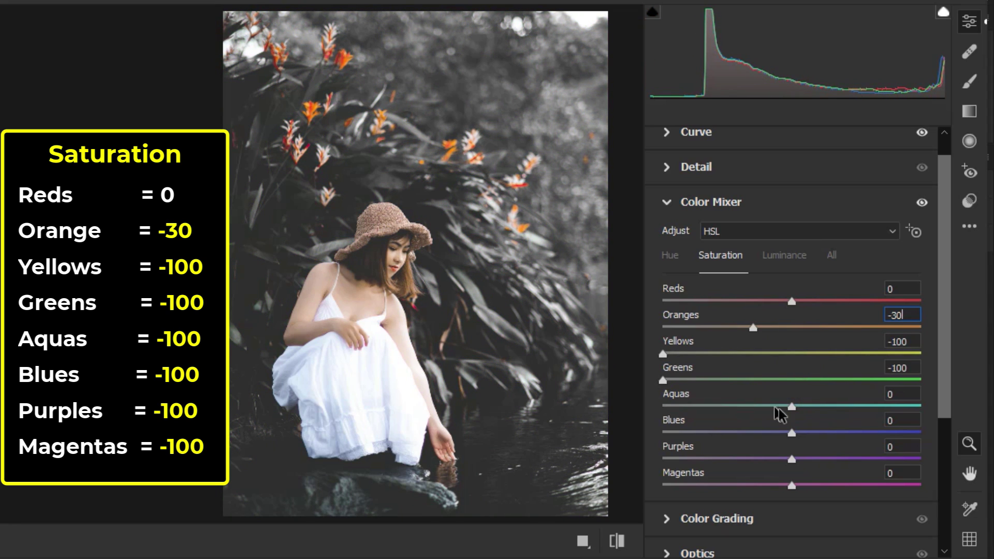
left_click_drag(792, 406, 654, 411)
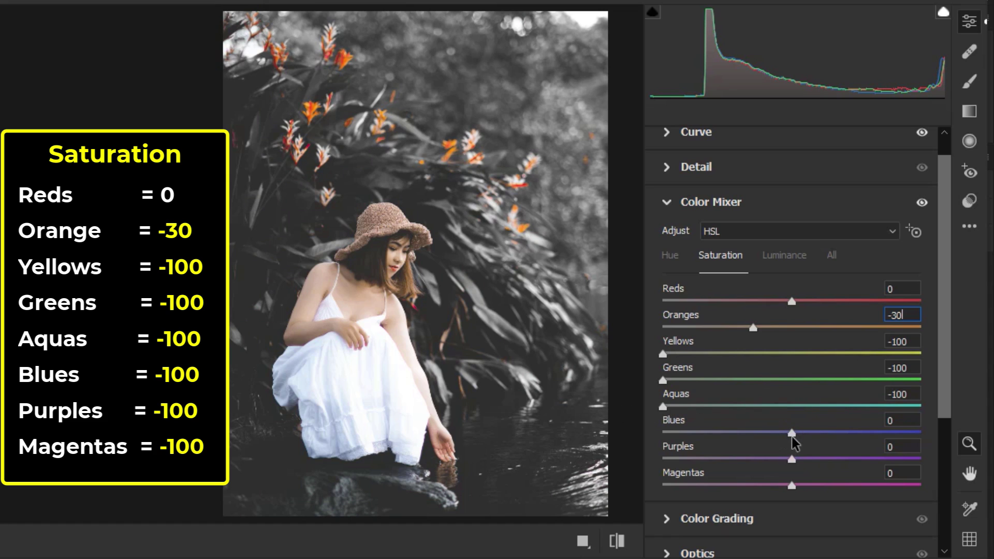
left_click_drag(793, 433, 595, 432)
left_click_drag(791, 459, 541, 464)
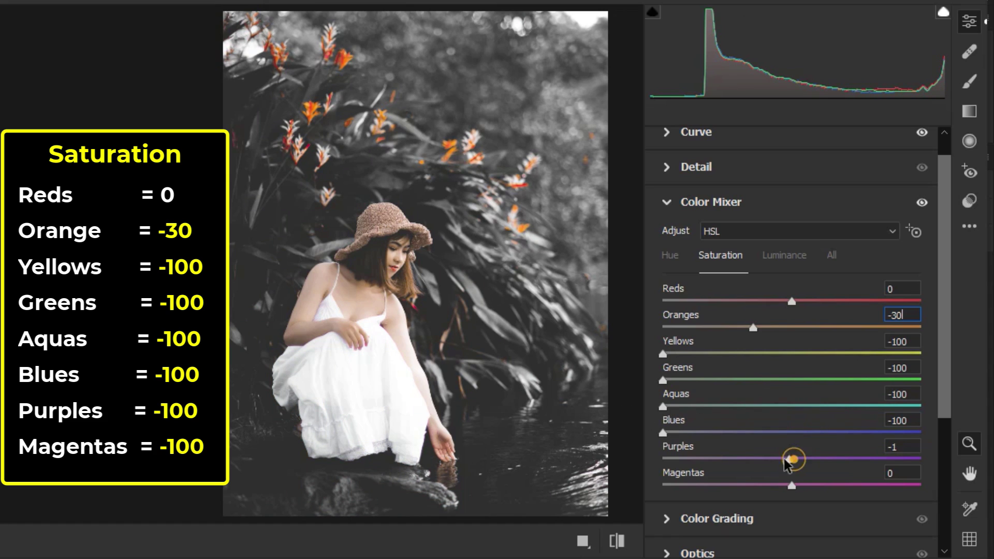
left_click_drag(791, 486, 546, 475)
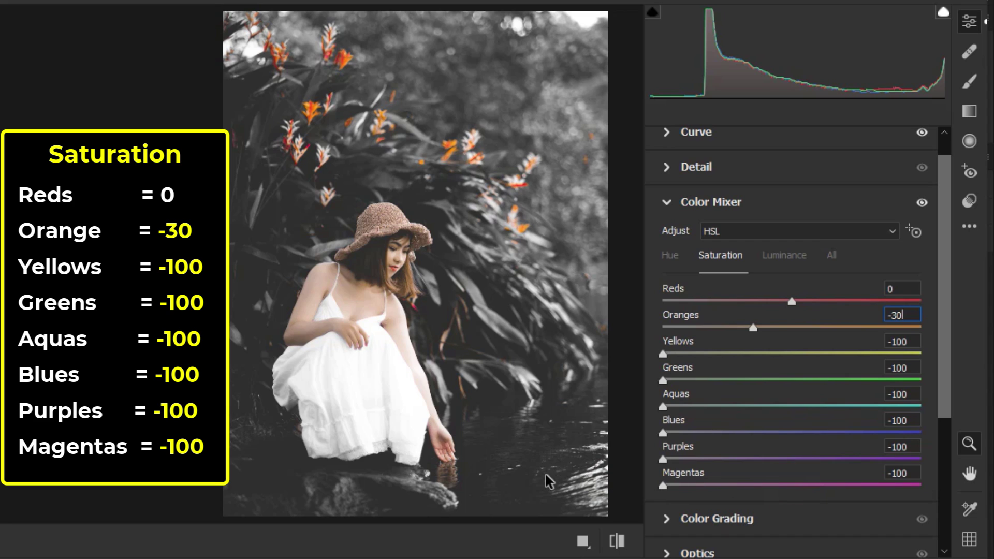
Step: In Color Grading, lower Midtones luminance to -100 and Shadows luminance to -49
left_click(668, 203)
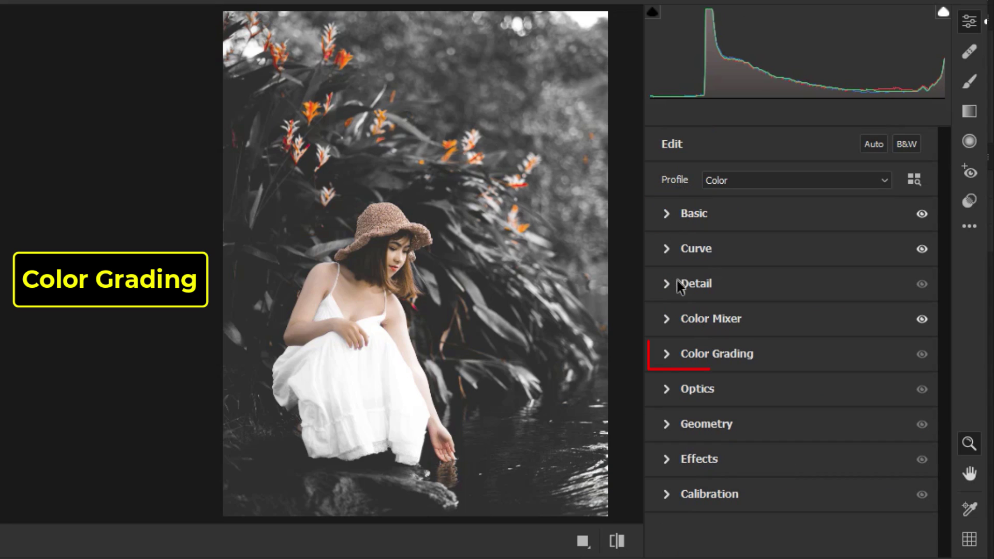
left_click(666, 356)
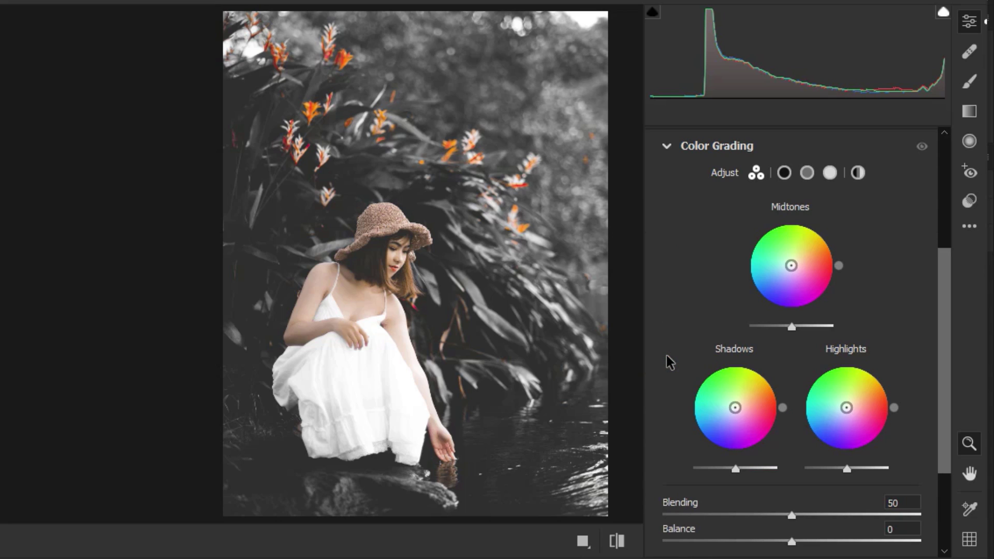
left_click(756, 173)
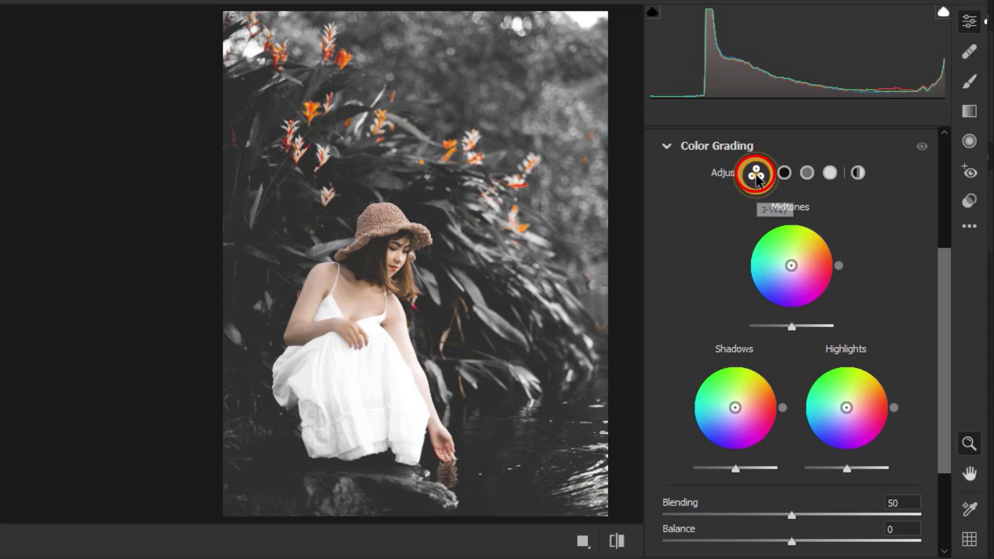
left_click(792, 327)
left_click_drag(792, 327, 735, 327)
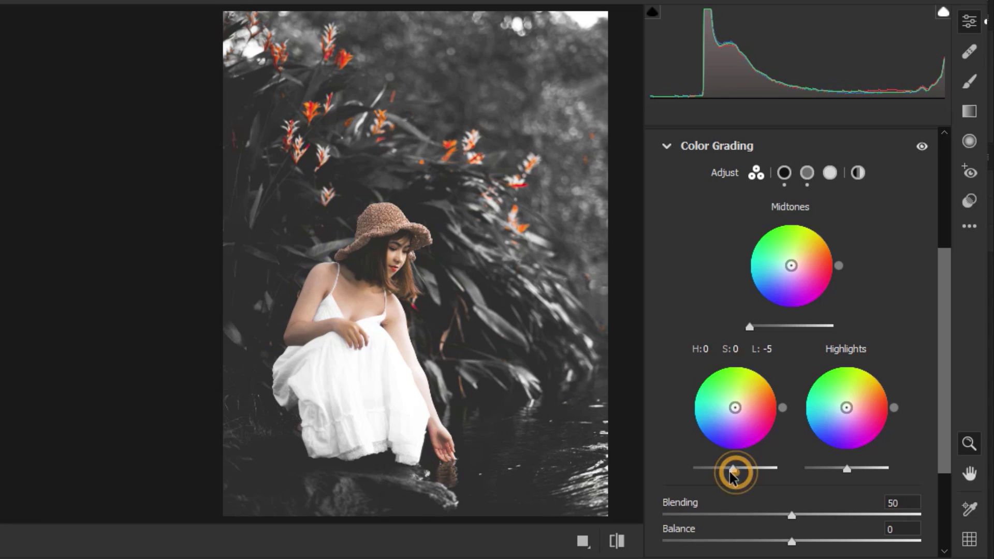
left_click_drag(735, 469, 714, 471)
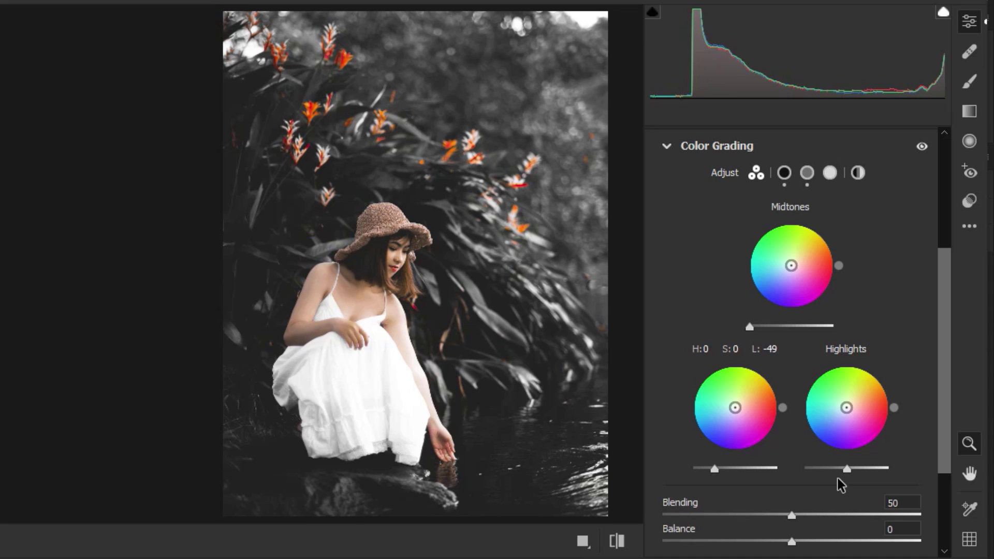
Step: Set the Optics vignette to -65 to darken the photo's edges
left_click(668, 147)
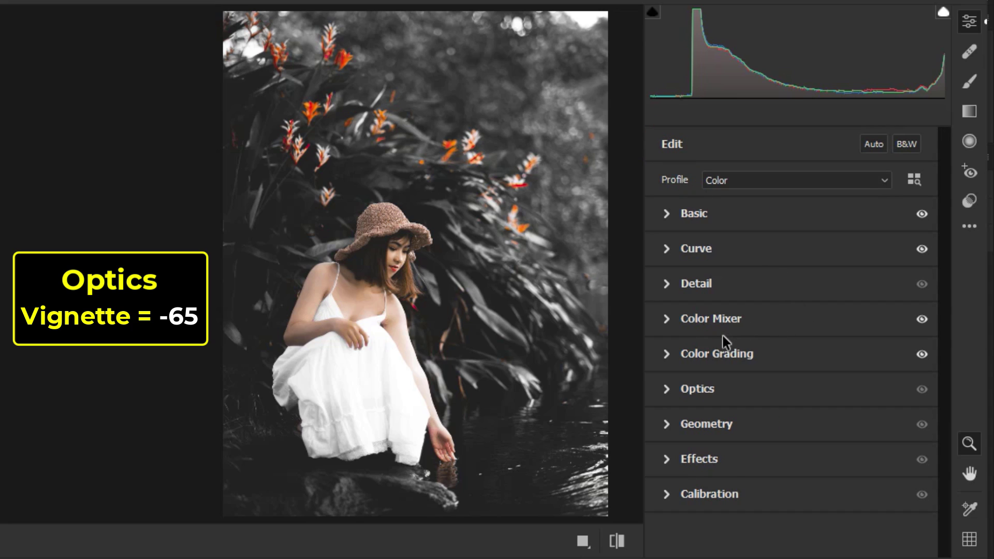
left_click(674, 390)
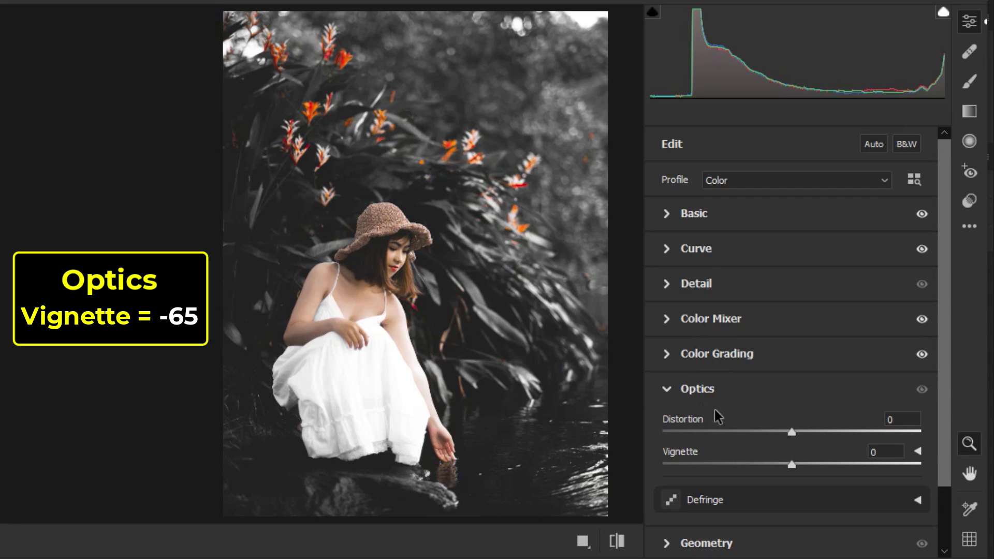
left_click_drag(794, 466, 711, 467)
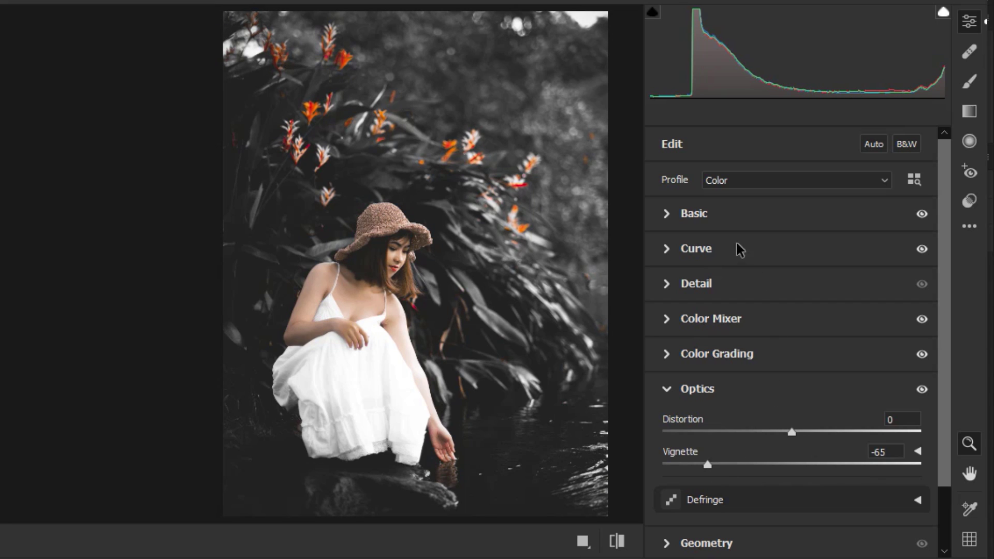
left_click(669, 389)
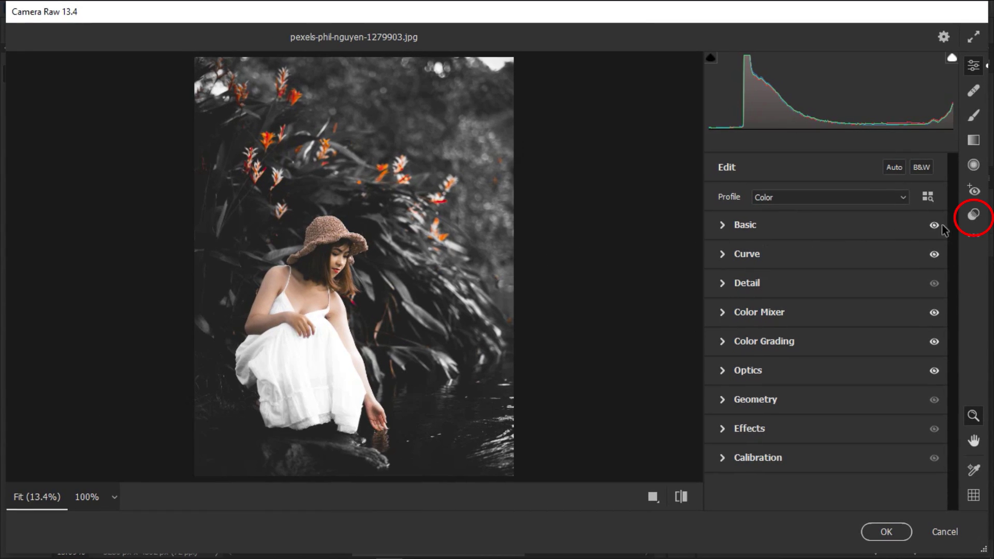
Step: Create a User Preset named 'dark moody tone preset' from the current Camera Raw moody-tone adjustments
left_click(974, 216)
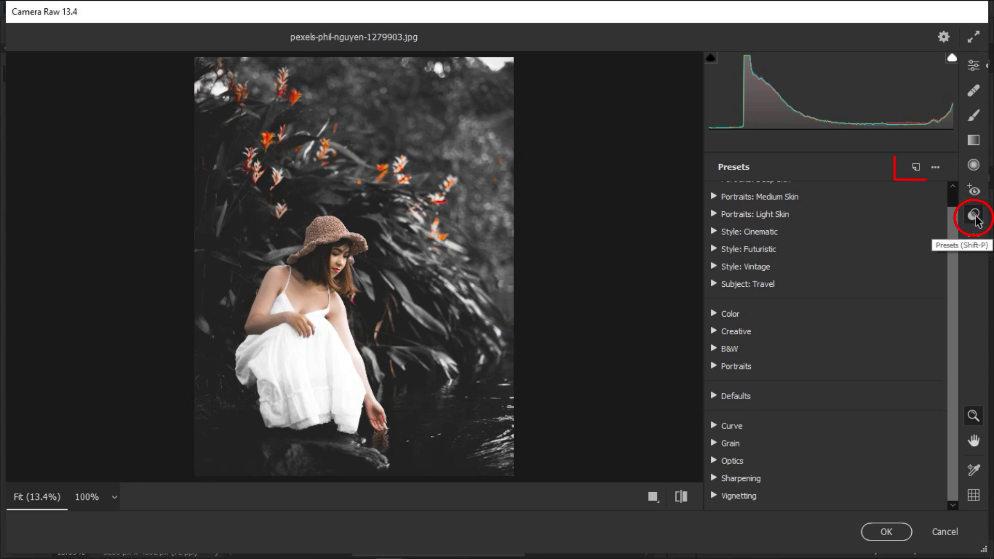
left_click(935, 168)
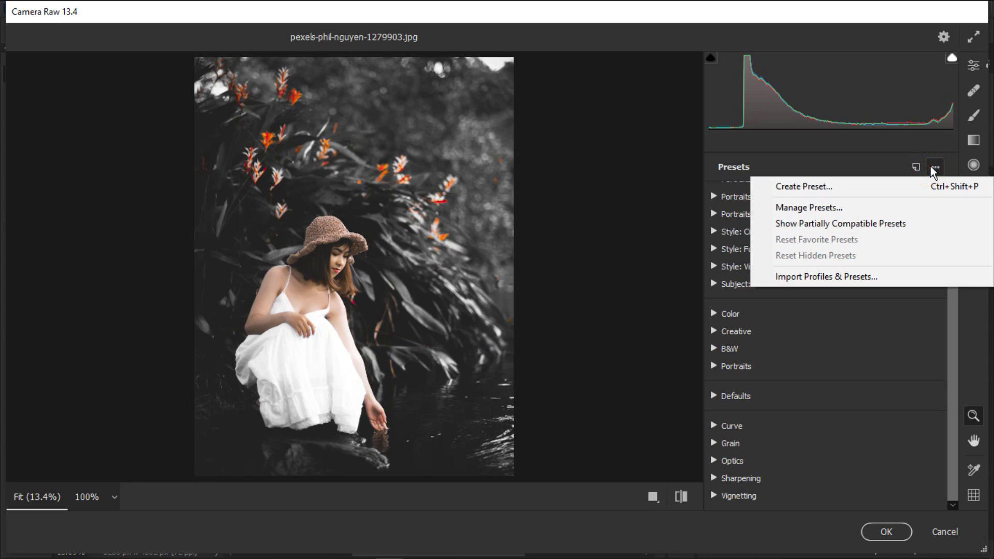
left_click(846, 187)
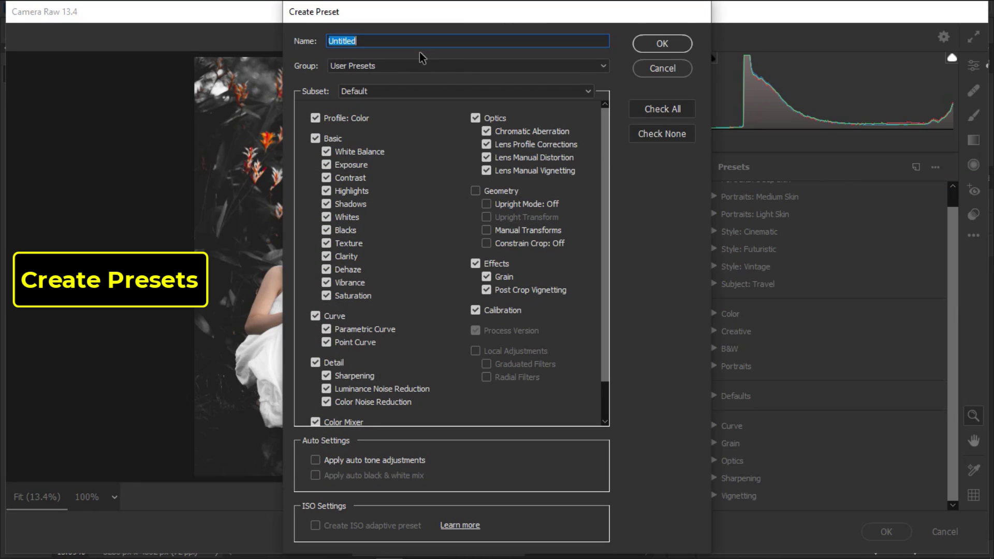
type("dark moody tone preset")
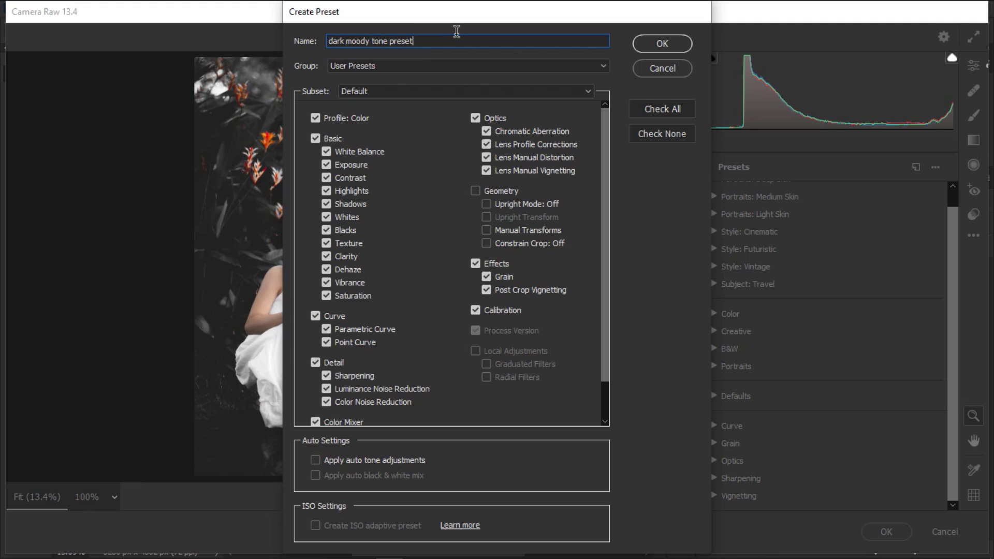
left_click(651, 44)
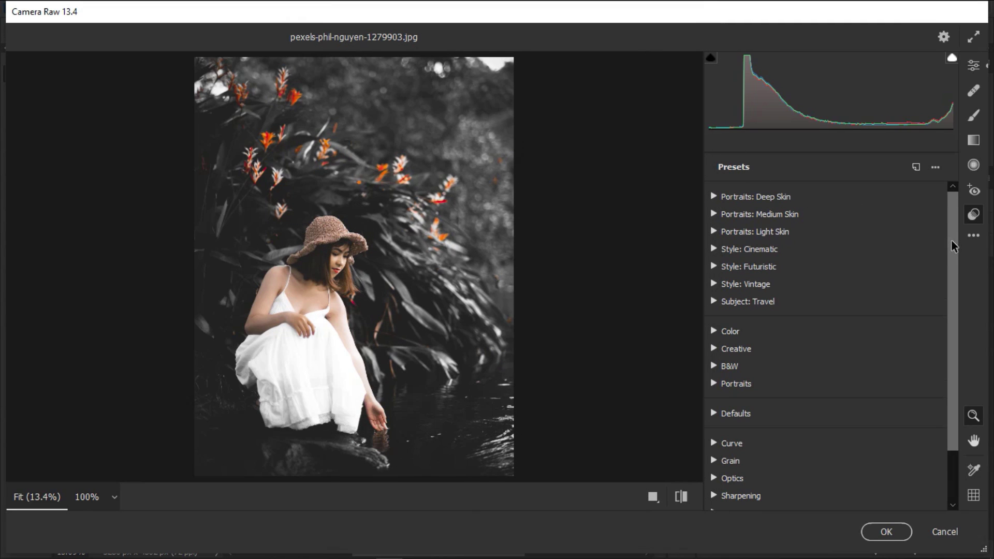
left_click_drag(954, 246, 952, 357)
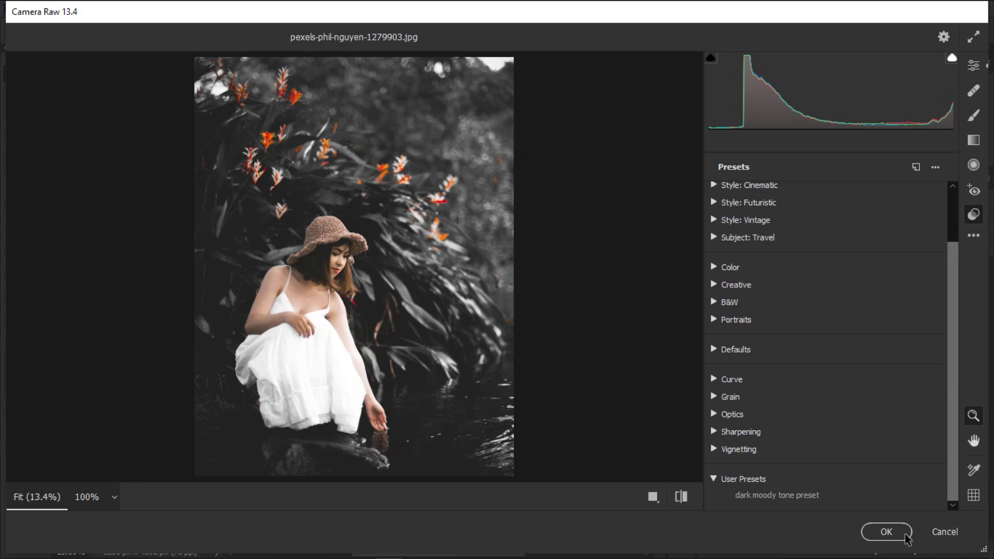
Step: Commit the first photo's edit, then apply 'dark moody tone preset' to pexels-pixabay-221342.jpg via Camera Raw Filter
left_click(889, 533)
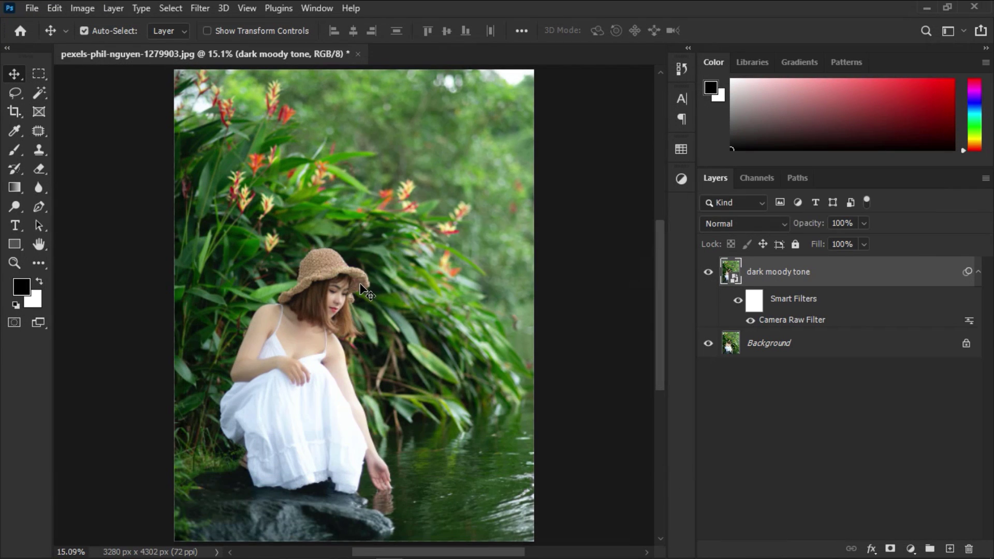
left_click(709, 272)
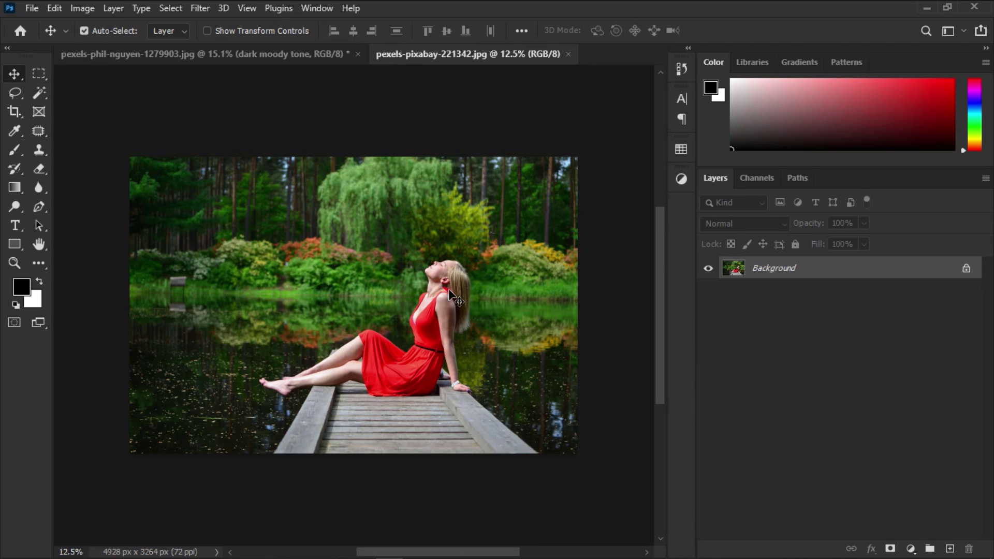
left_click(201, 8)
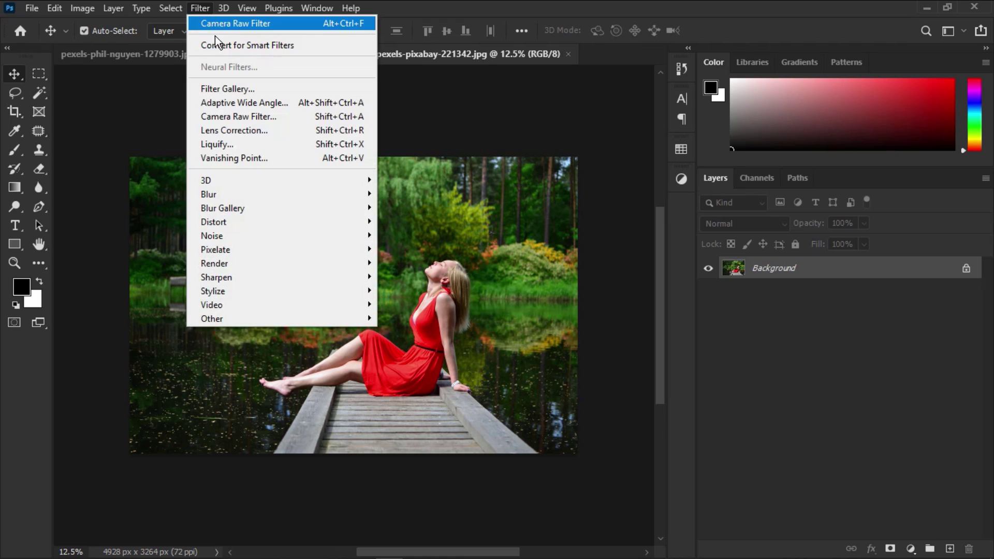
left_click(288, 118)
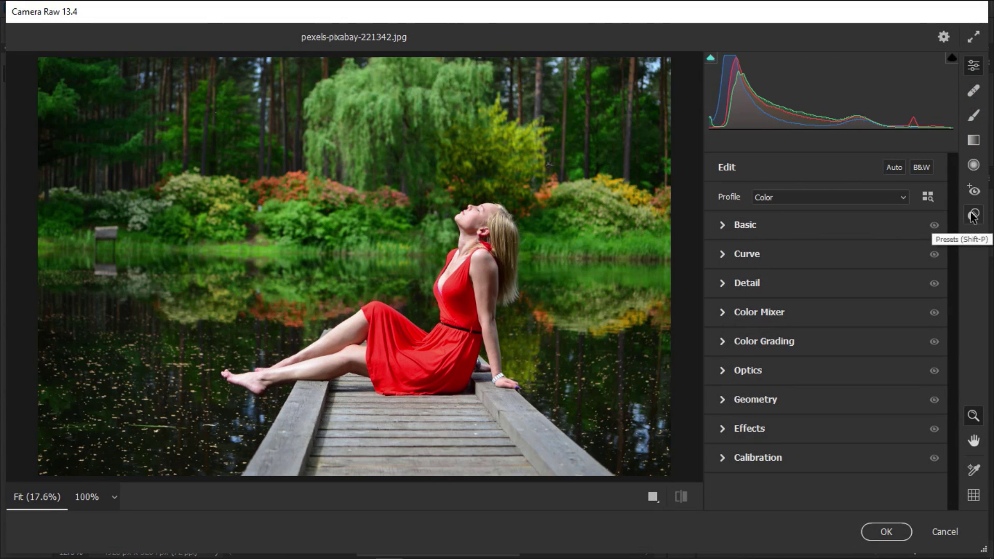
left_click(973, 216)
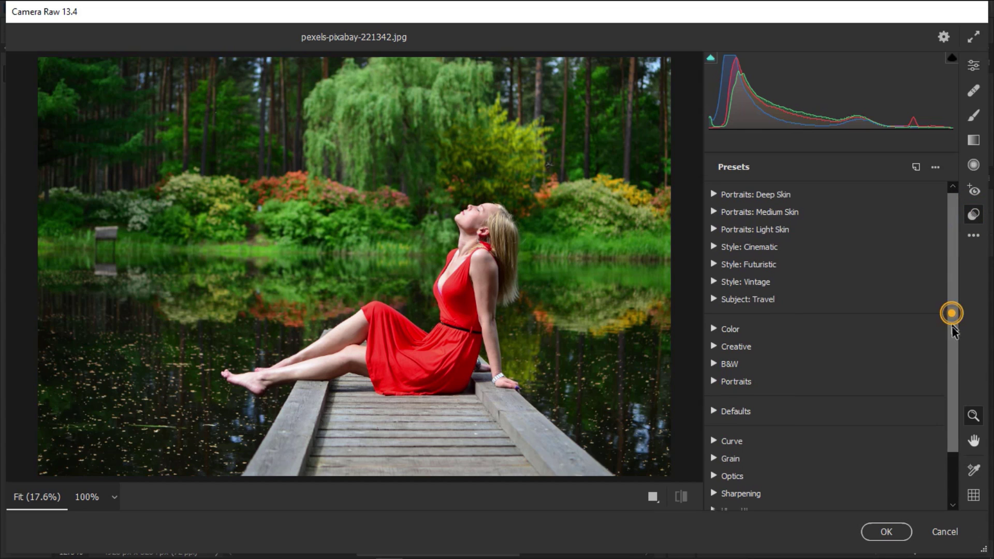
left_click_drag(952, 312, 956, 399)
left_click(761, 498)
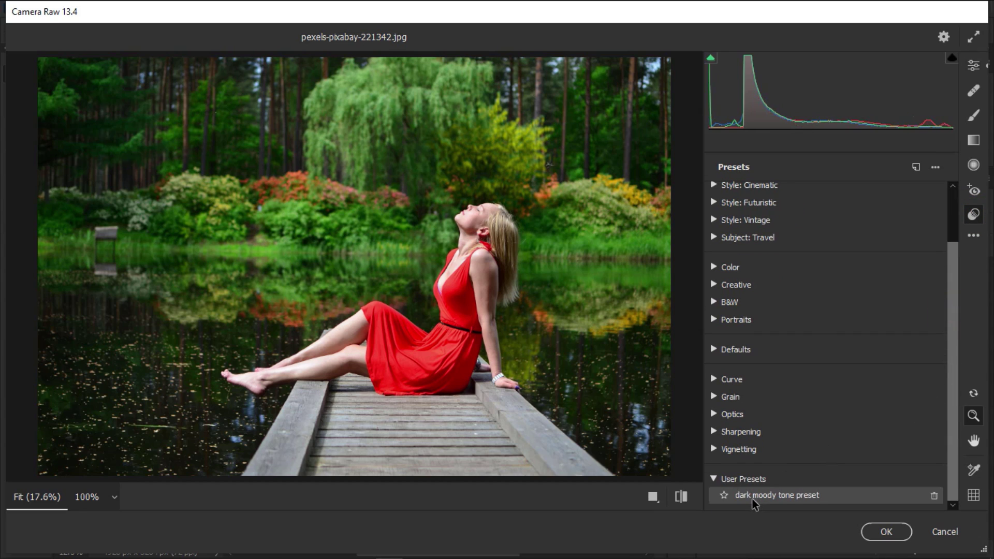
left_click(873, 530)
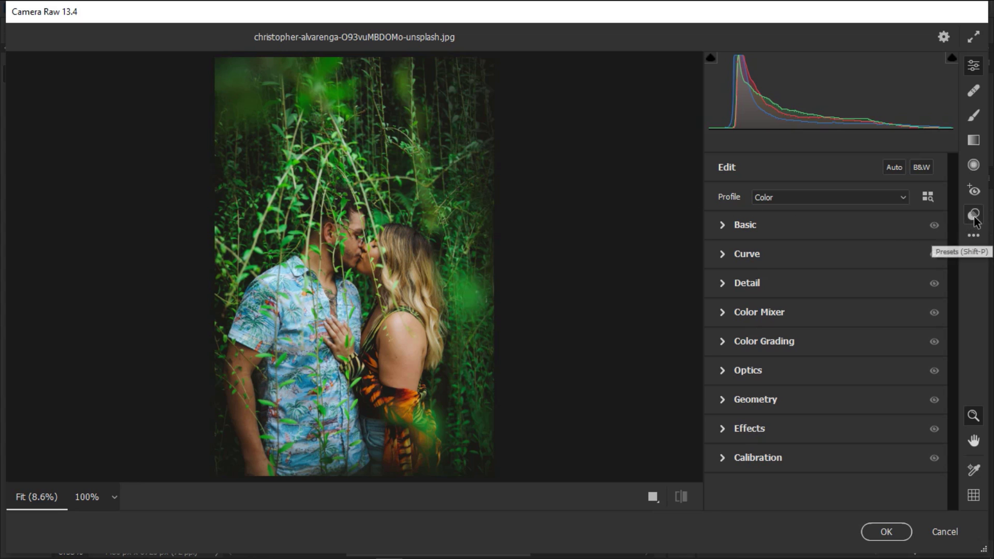
Step: Apply 'dark moody tone preset' to the couple photo, then undo and redo to compare with the original
left_click(973, 216)
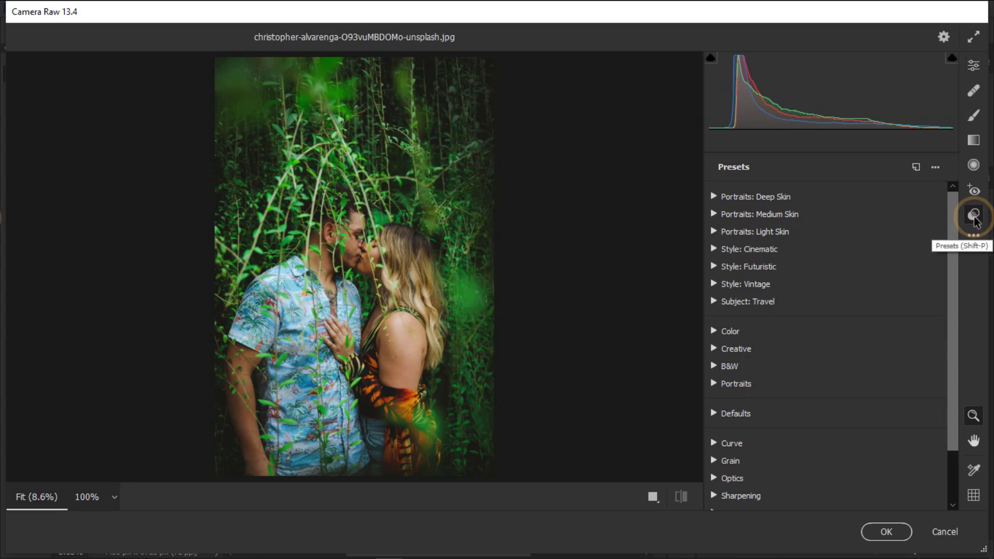
left_click_drag(954, 272, 954, 324)
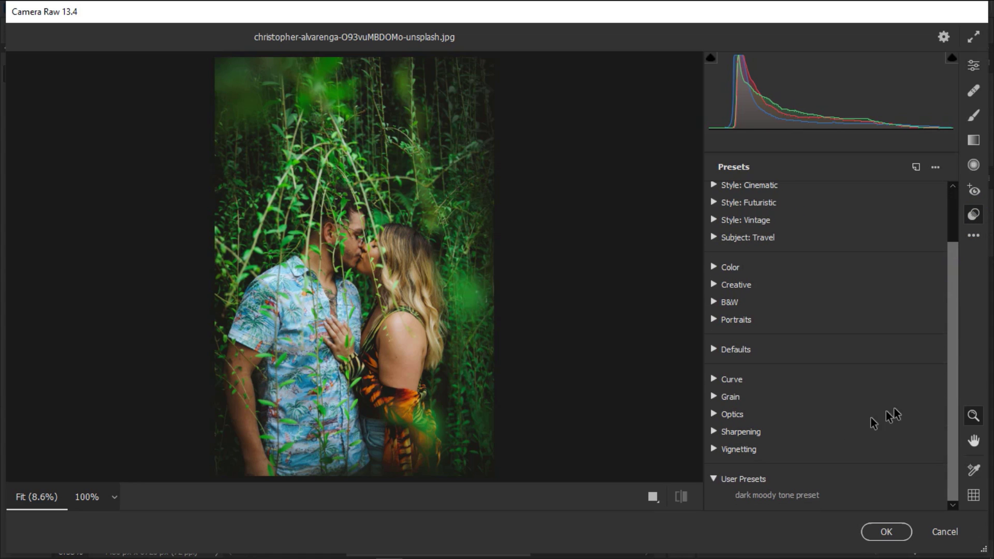
left_click(776, 496)
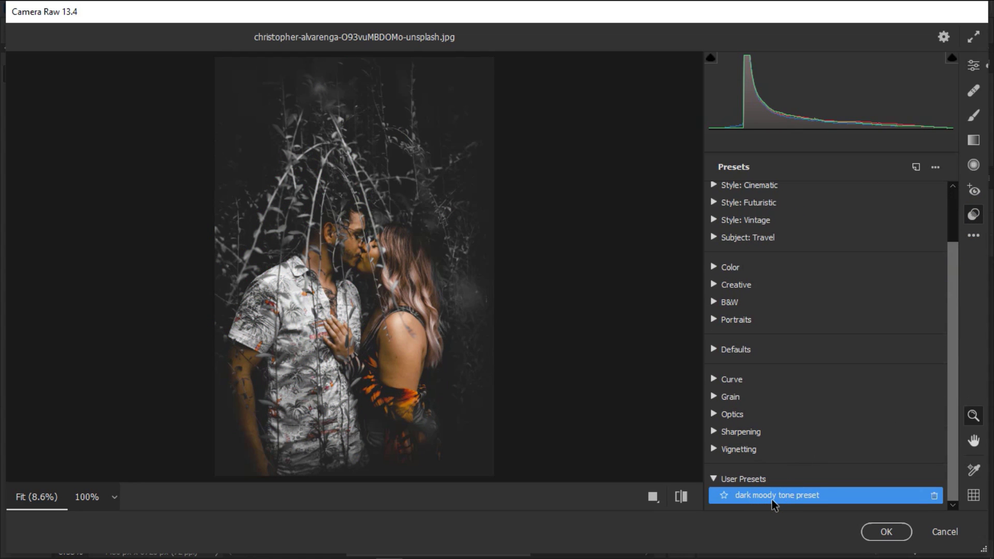
left_click(885, 532)
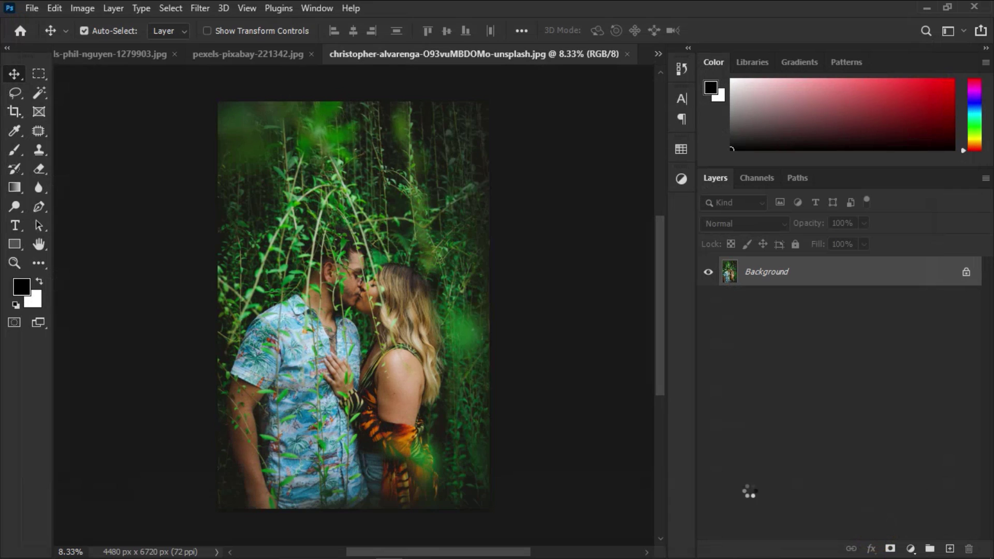
key("ctrl+z")
key("ctrl+shift+z")
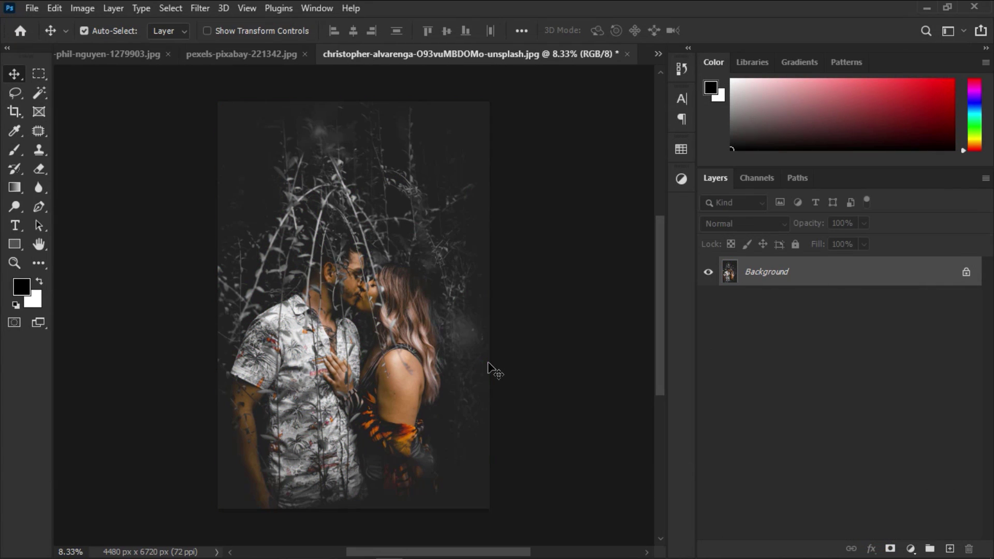